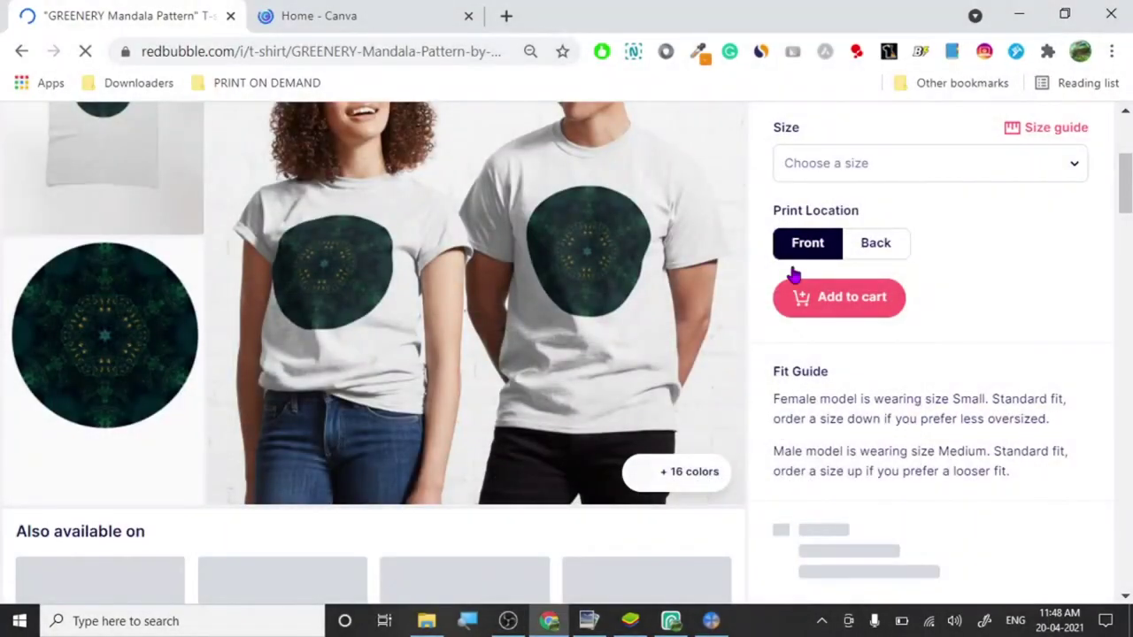
Browse the Redbubble GREENERY Mandala Pattern T-shirt page, letting the unresponsive page keep loading.
scroll(412, 324, up, 2)
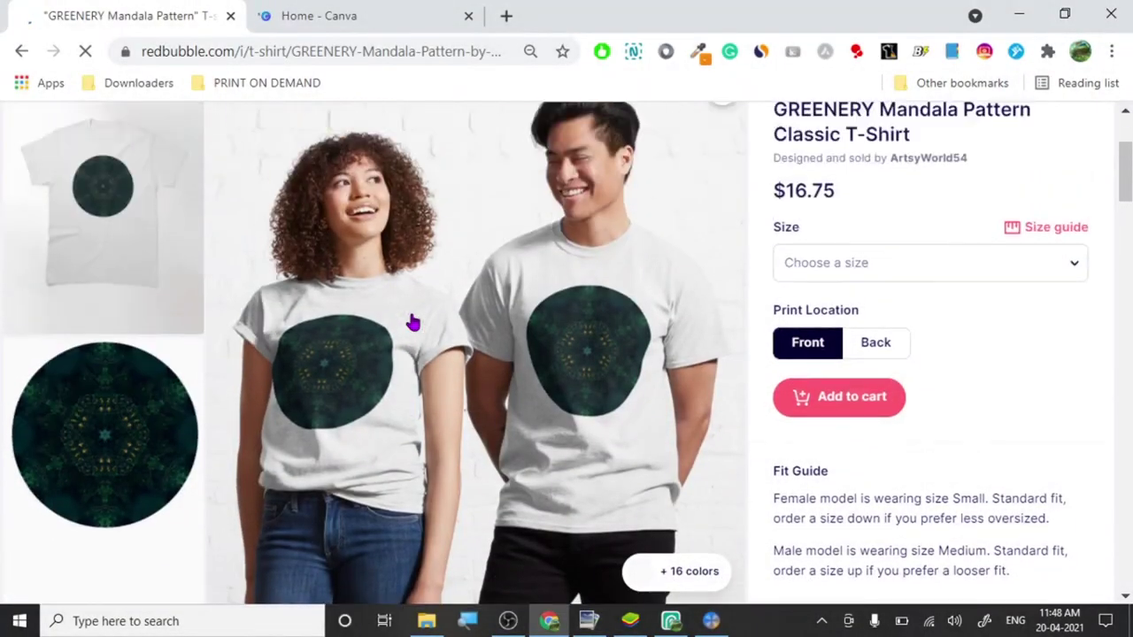
scroll(417, 320, down, 2)
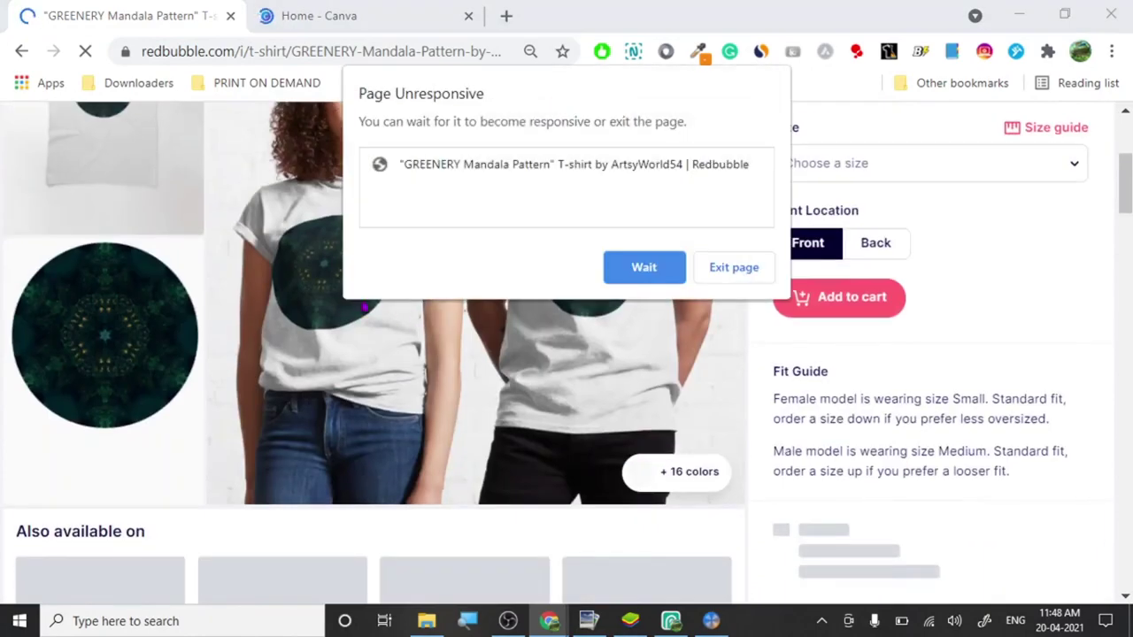
click(639, 279)
scroll(372, 354, up, 2)
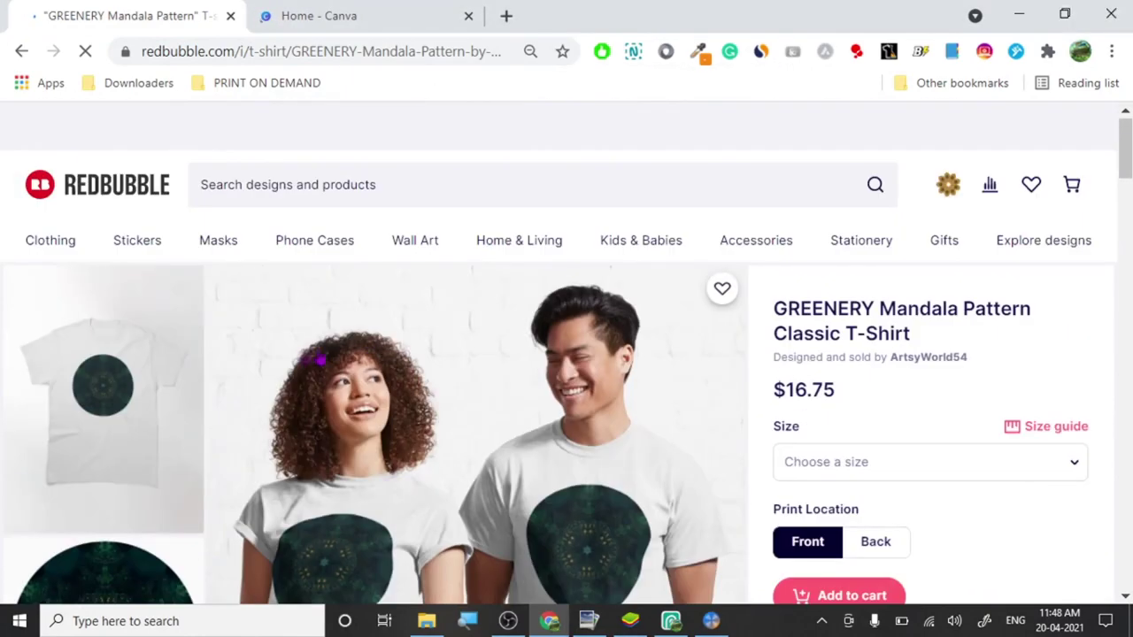
scroll(315, 359, down, 1)
scroll(310, 358, down, 2)
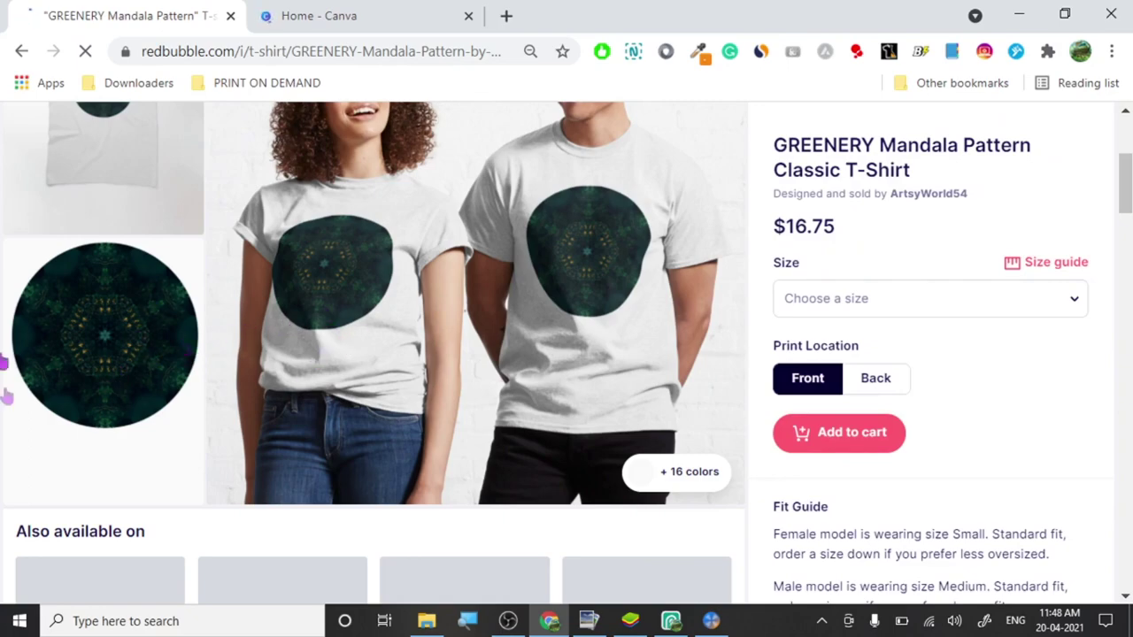
scroll(97, 345, up, 4)
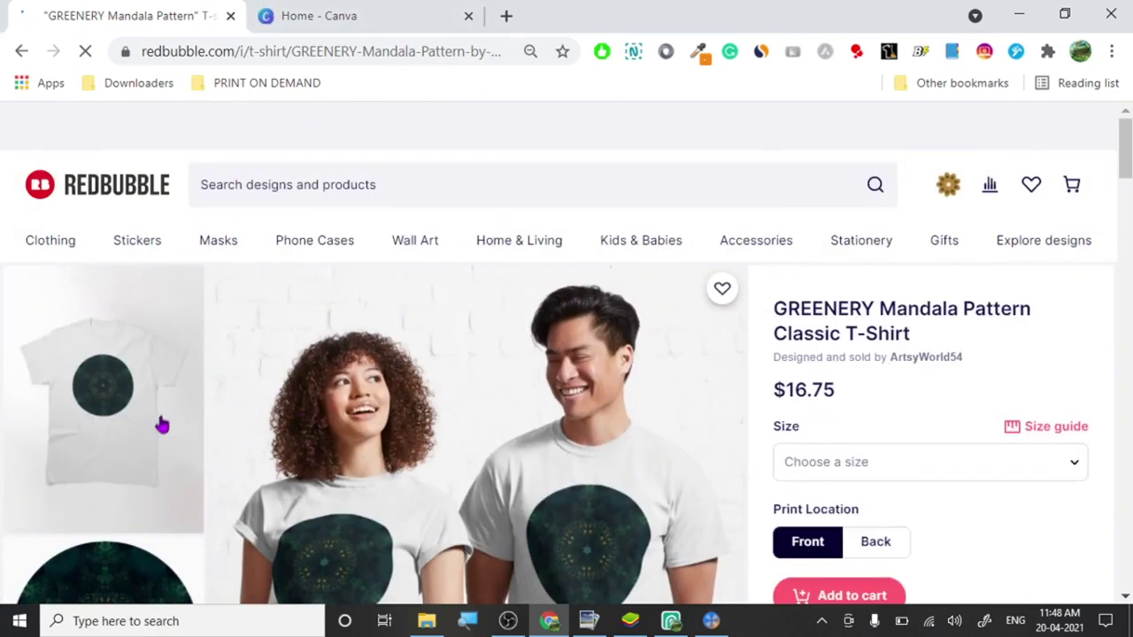
scroll(159, 423, down, 3)
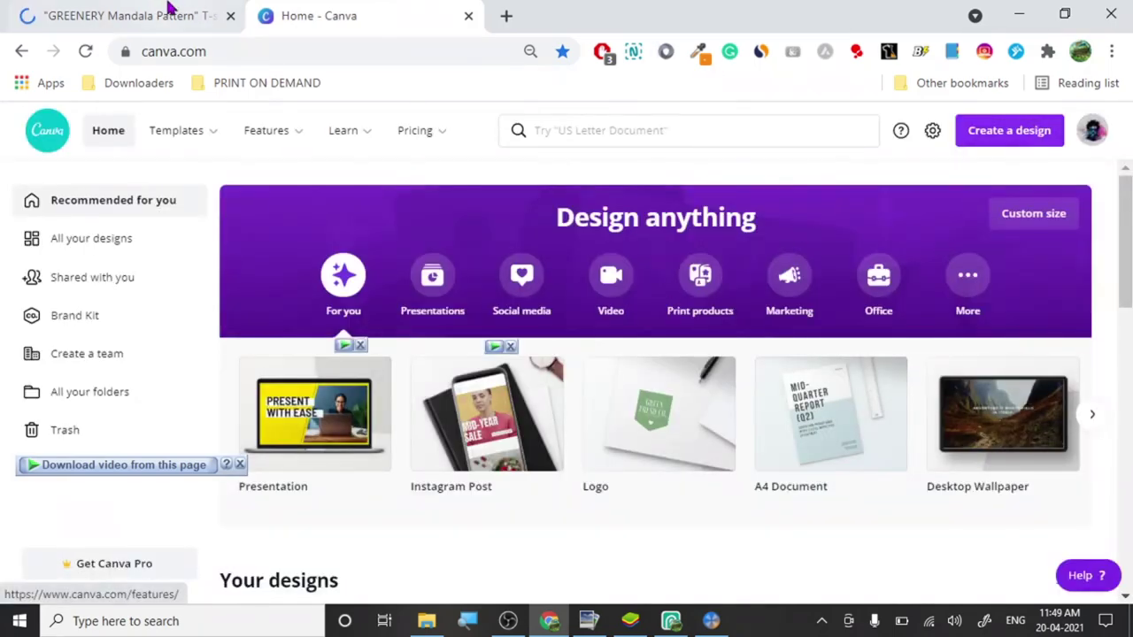
Start a new custom-size Canva design with a width of 5000 px.
click(137, 9)
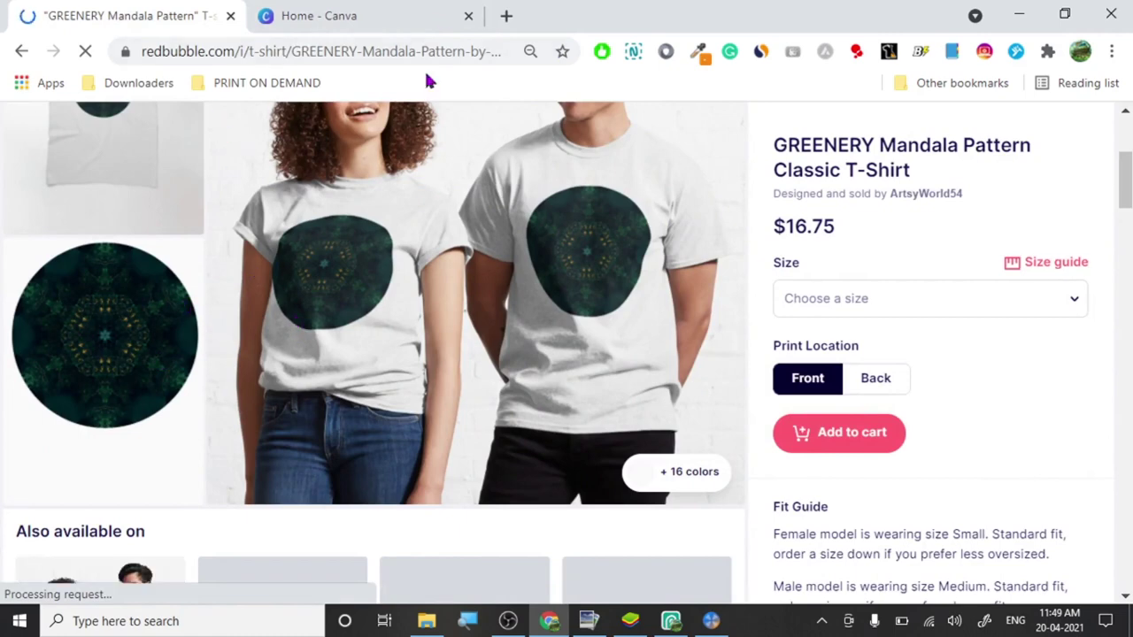
click(430, 10)
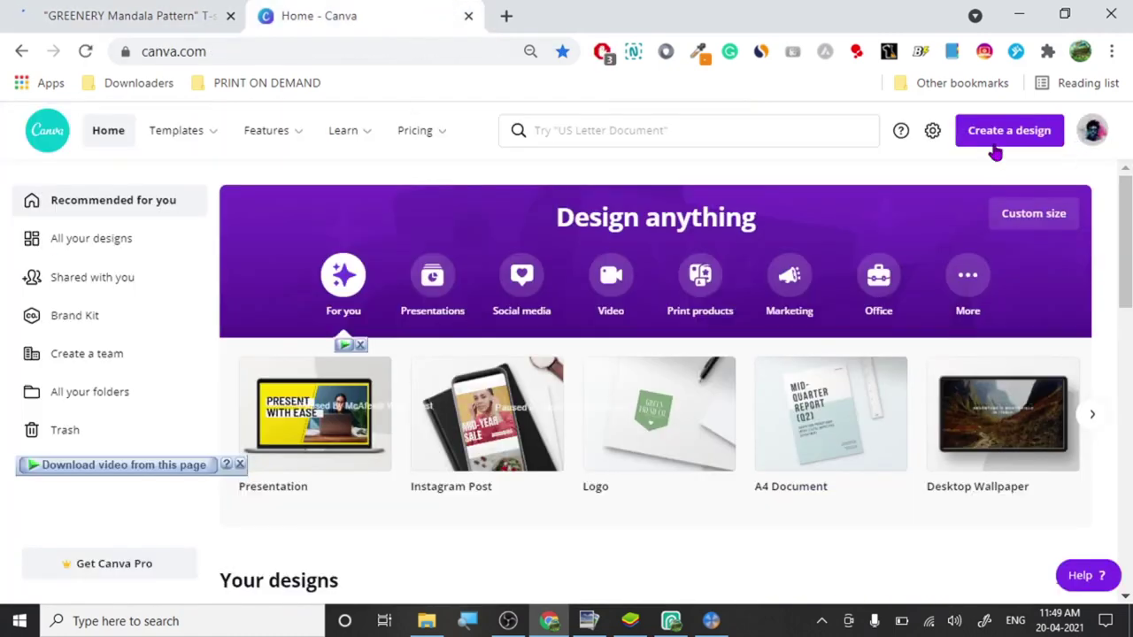
click(1008, 130)
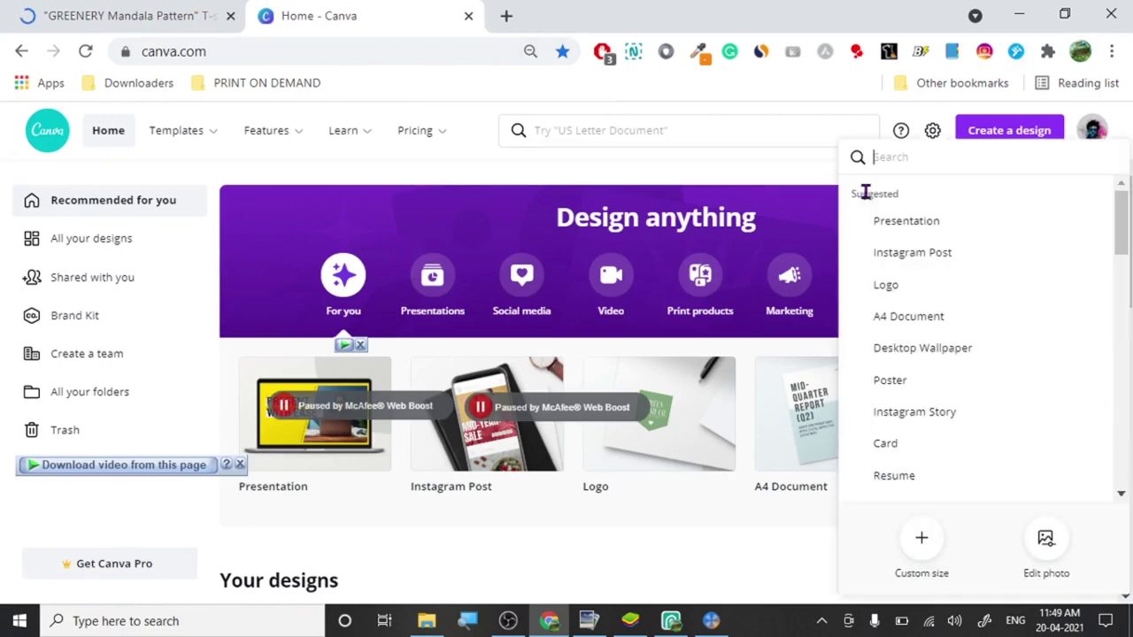
click(922, 539)
text(5)
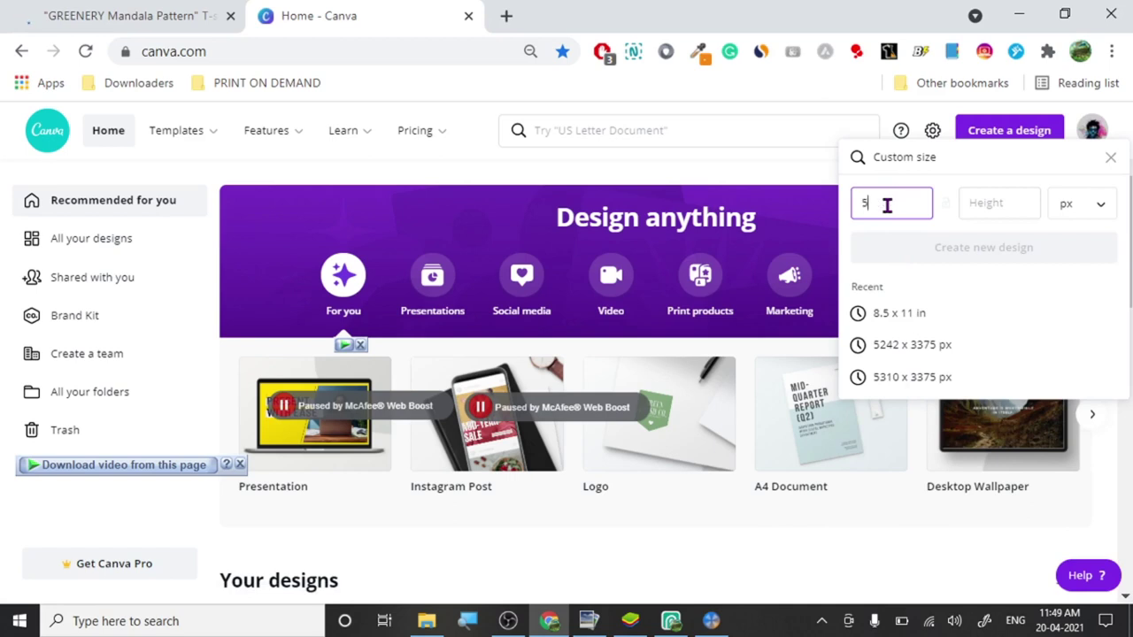
text(000)
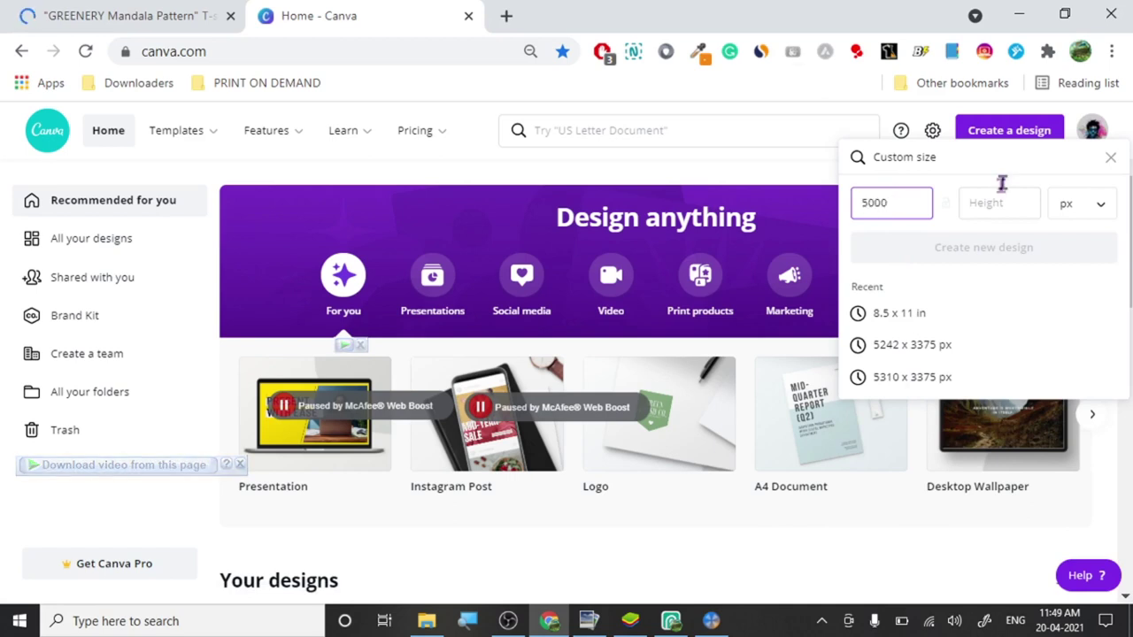
click(998, 197)
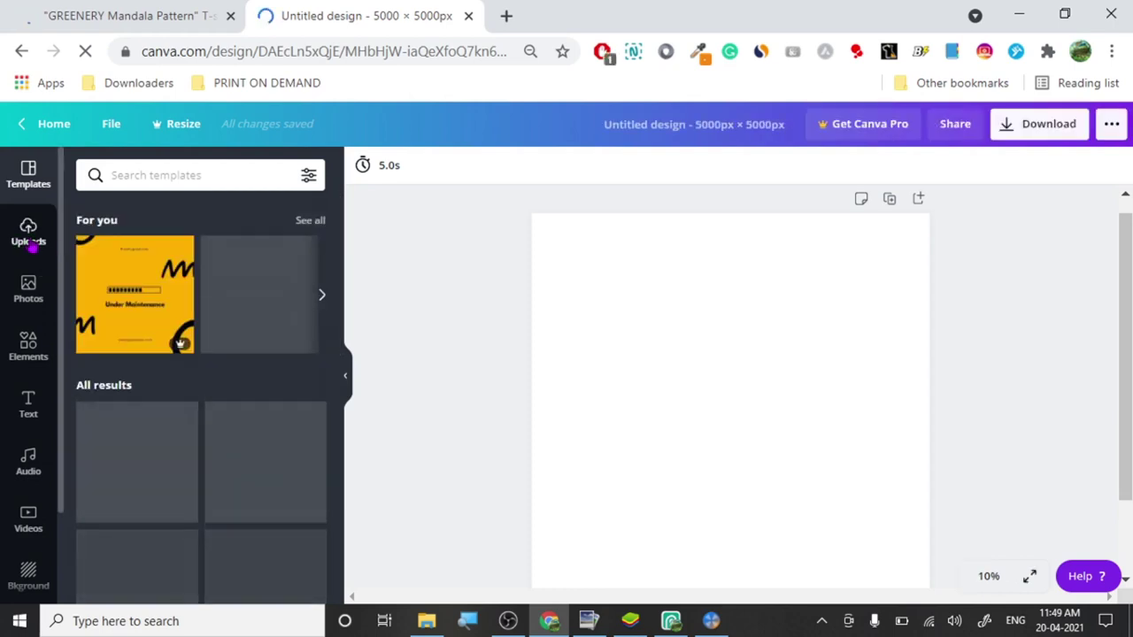
Browse the previously uploaded mandala images beside the blank 5000 × 5000 px design.
click(30, 235)
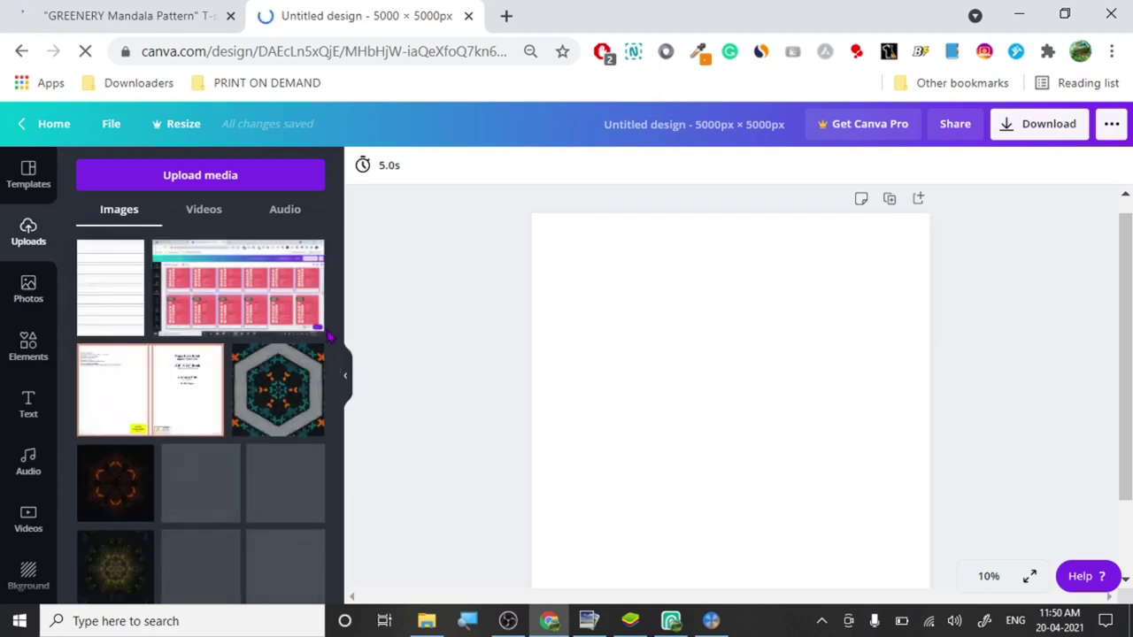
scroll(151, 403, down, 3)
scroll(151, 403, down, 3)
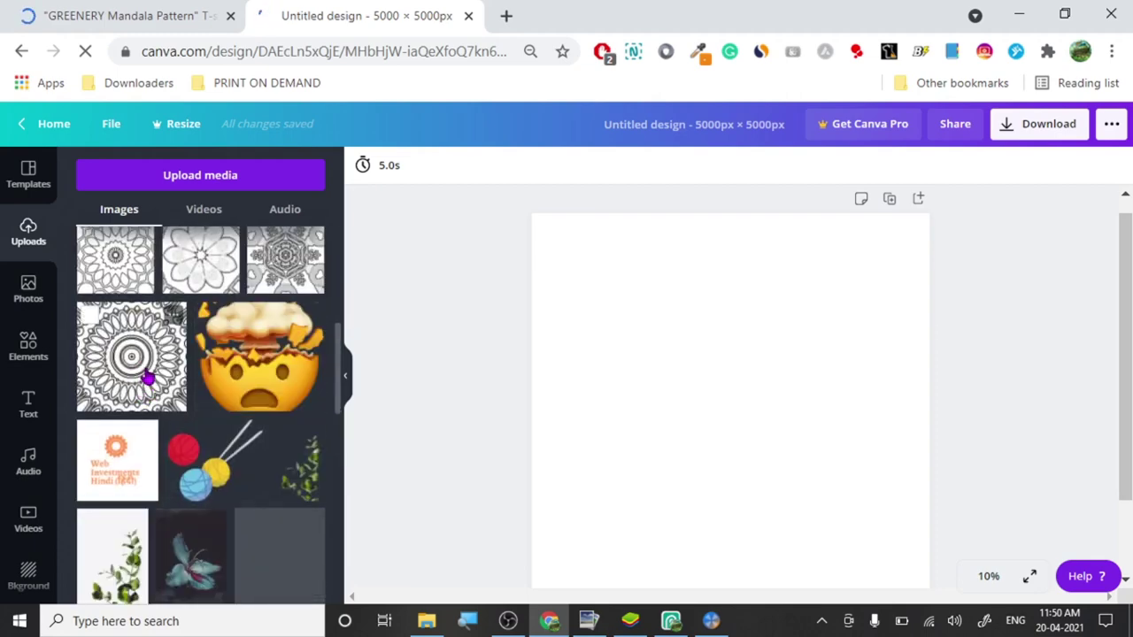
scroll(147, 375, up, 2)
scroll(151, 379, up, 2)
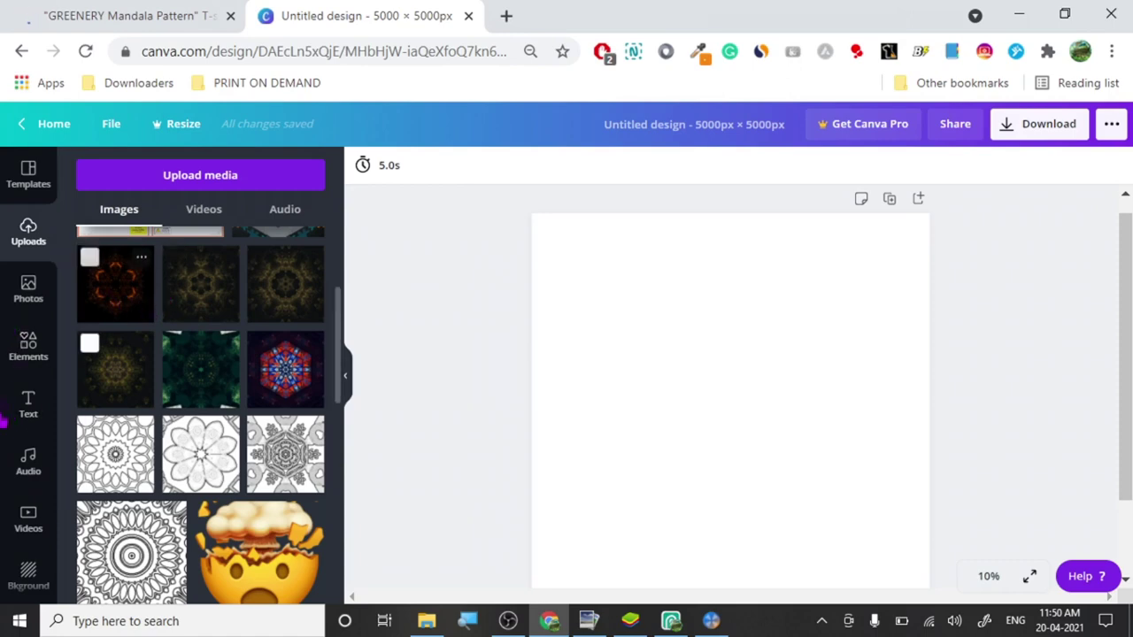
click(52, 365)
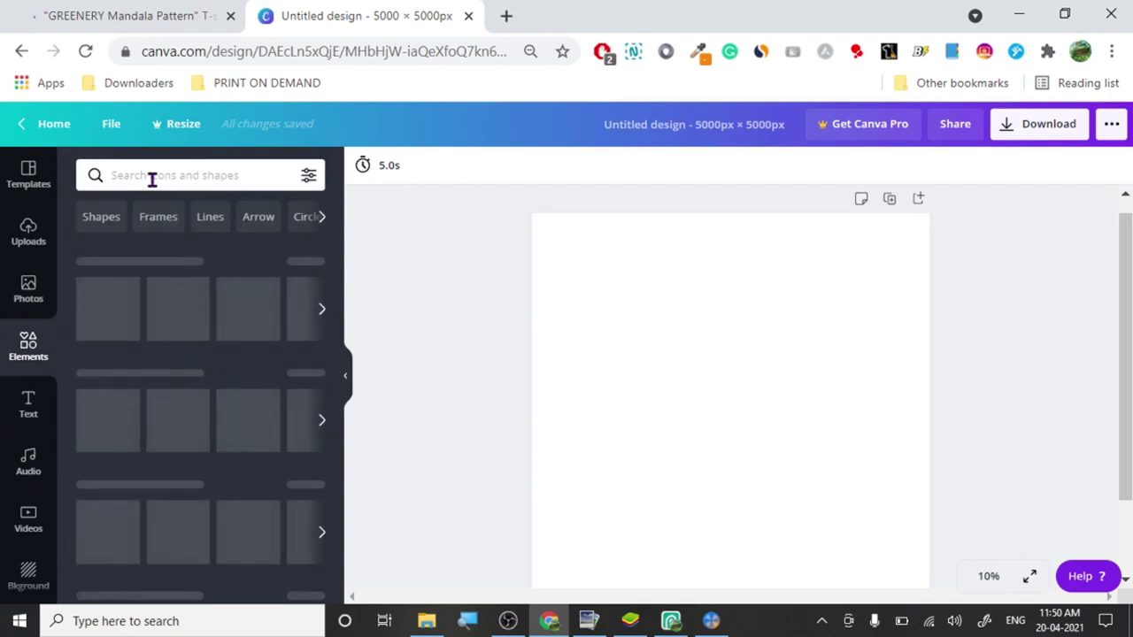
Search Canva elements for 'circle' and browse the results.
click(151, 176)
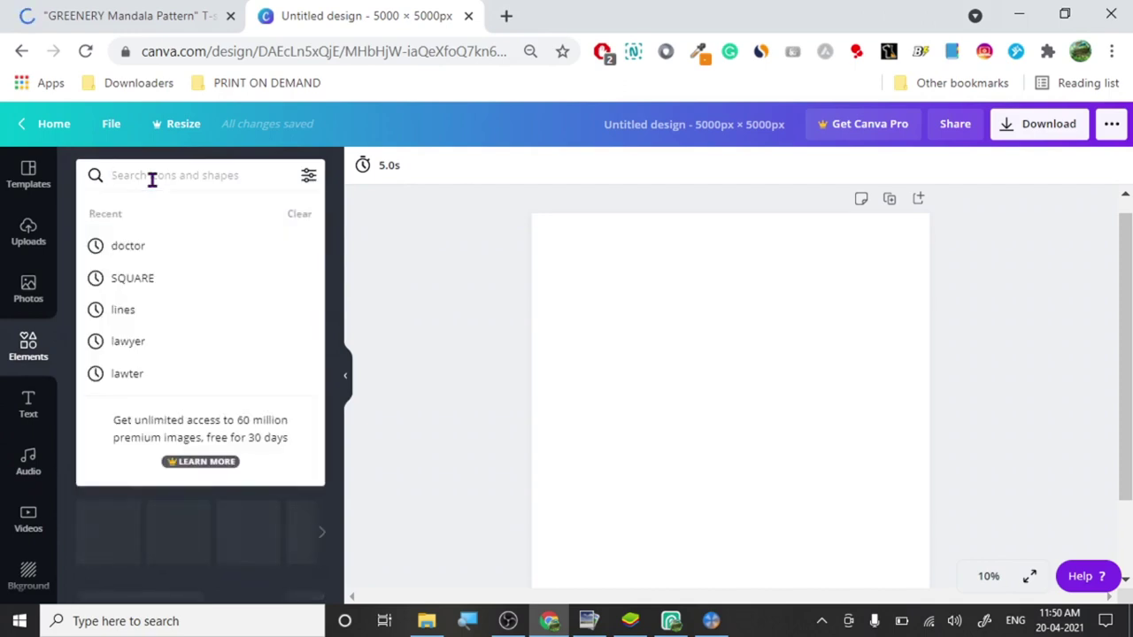
text(circl)
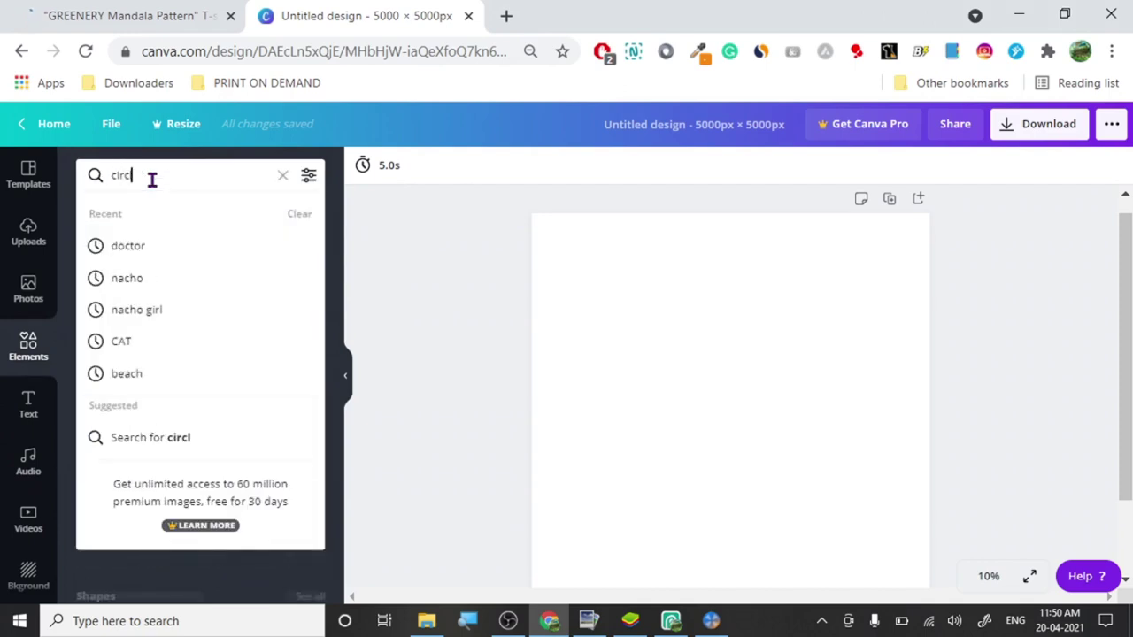
text(e)
key(Return)
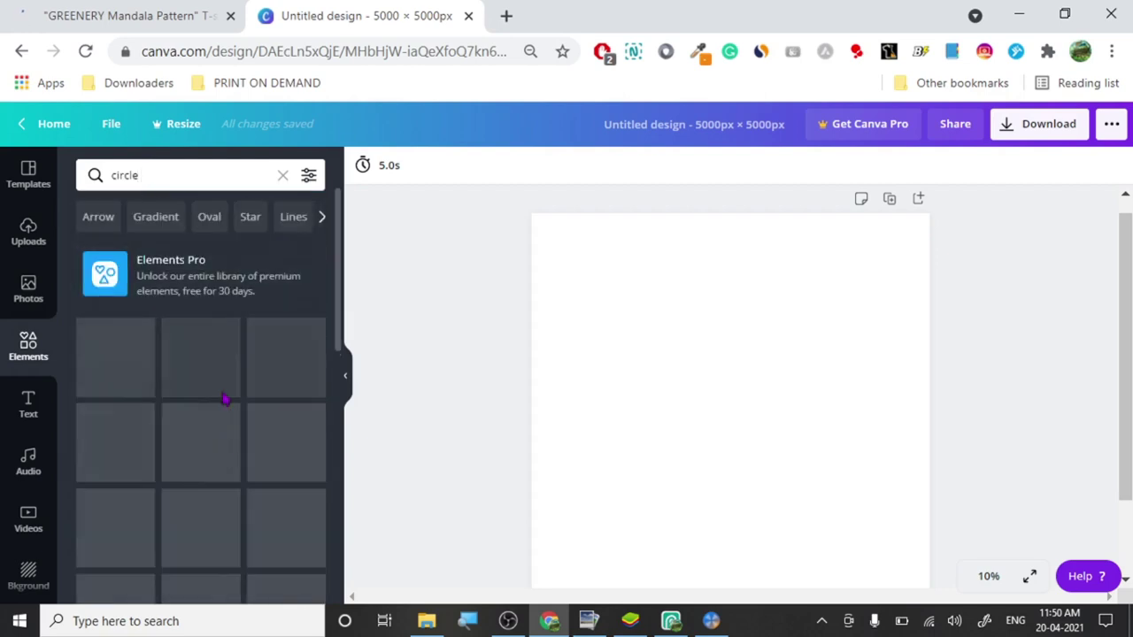
scroll(266, 363, down, 3)
scroll(226, 407, down, 1)
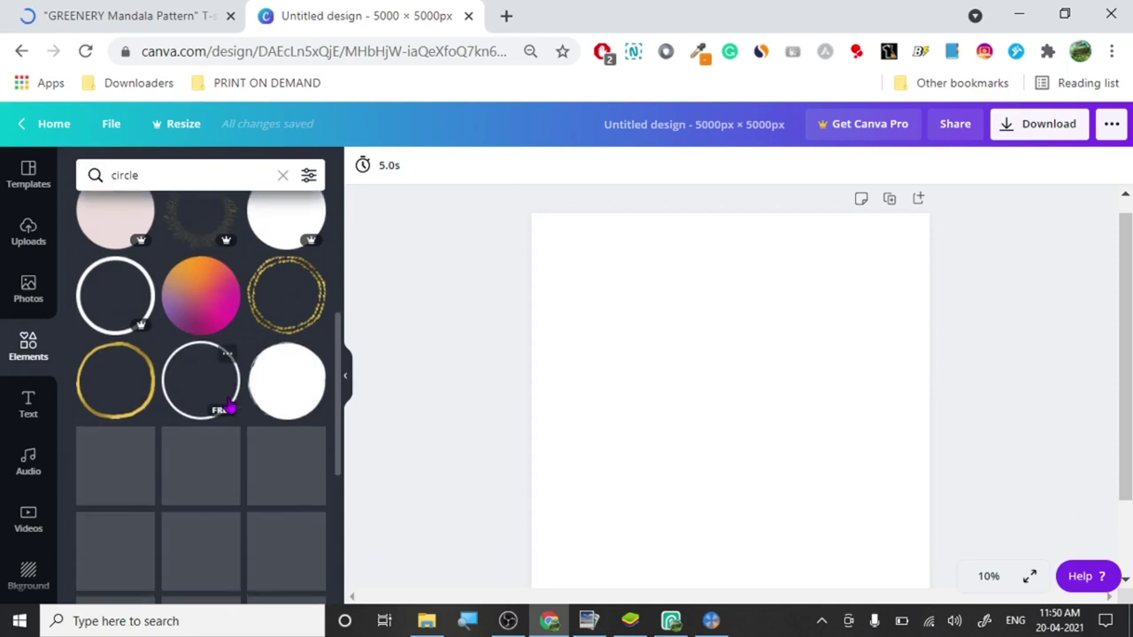
scroll(204, 429, down, 3)
scroll(209, 405, up, 3)
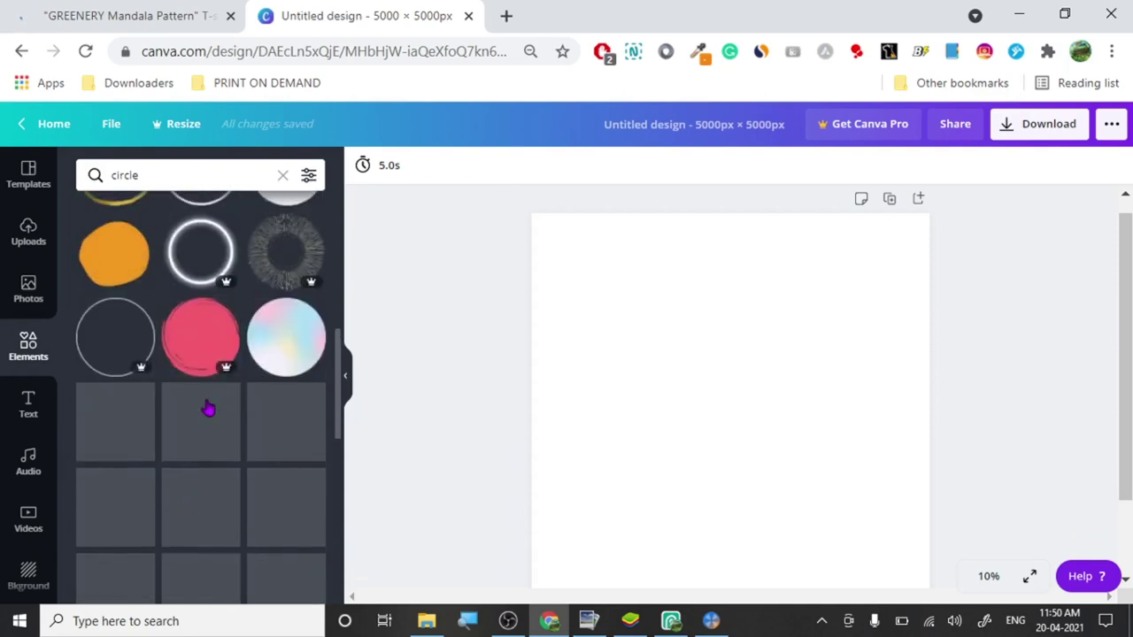
scroll(208, 407, up, 3)
scroll(207, 408, down, 2)
scroll(207, 408, down, 3)
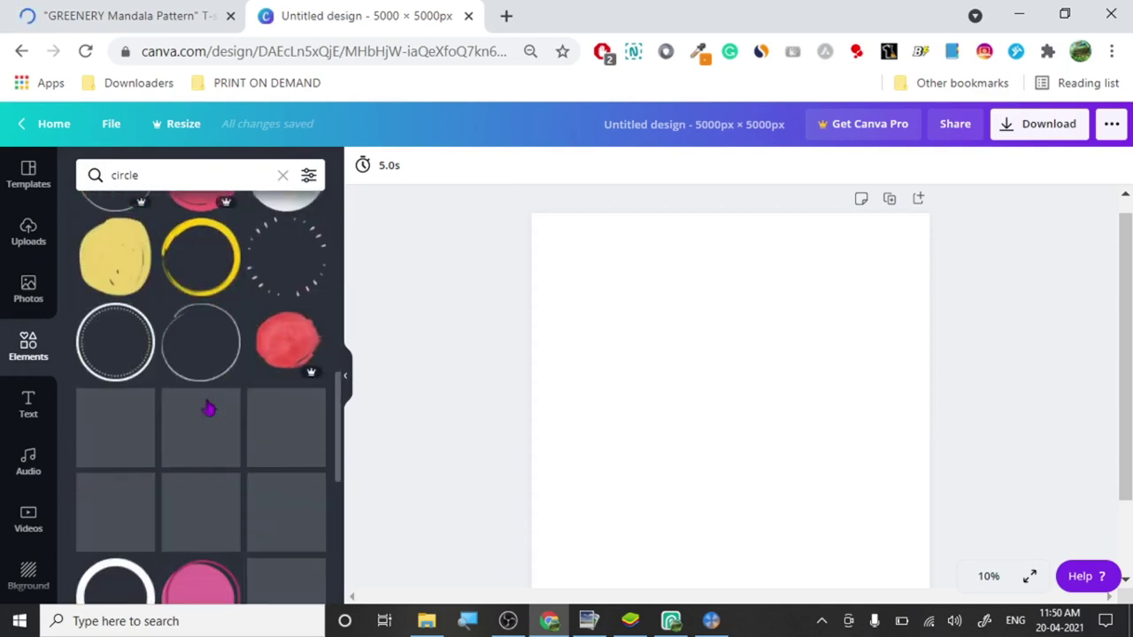
scroll(209, 407, up, 2)
scroll(209, 407, up, 2)
scroll(209, 407, up, 3)
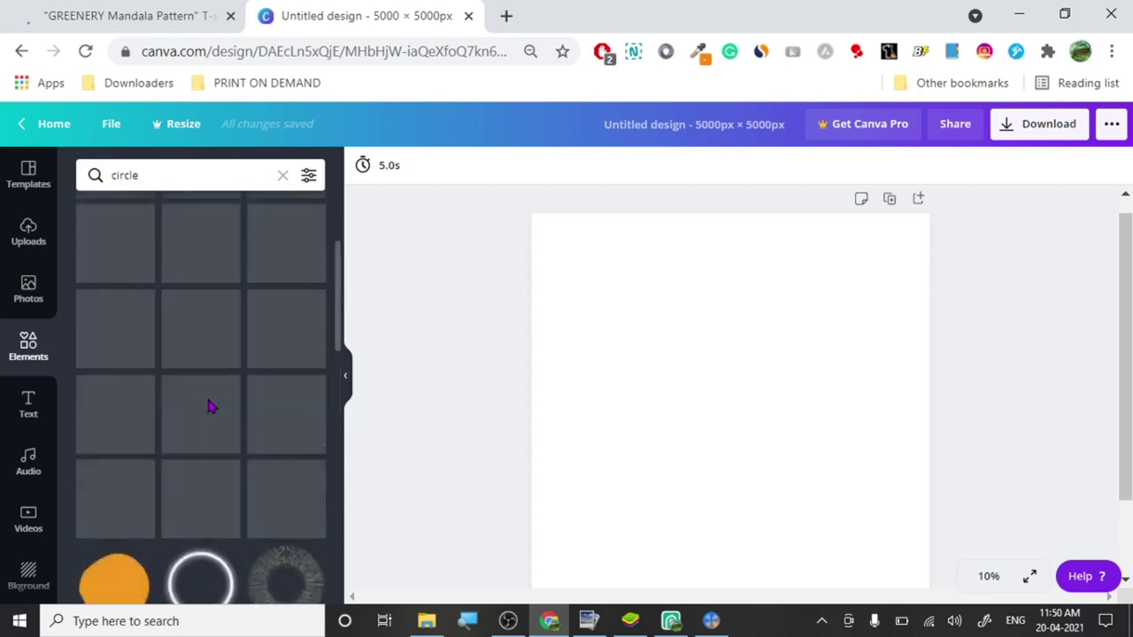
scroll(210, 406, up, 3)
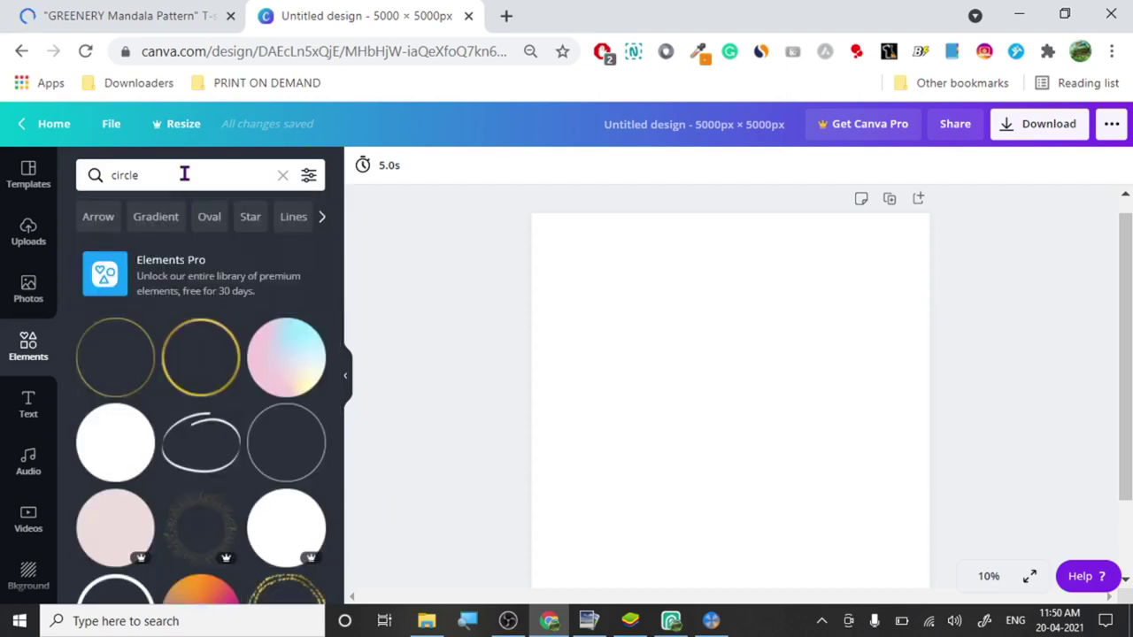
Refine the search to 'circle frame' and place the sky-and-grass circle frame on the page.
click(184, 175)
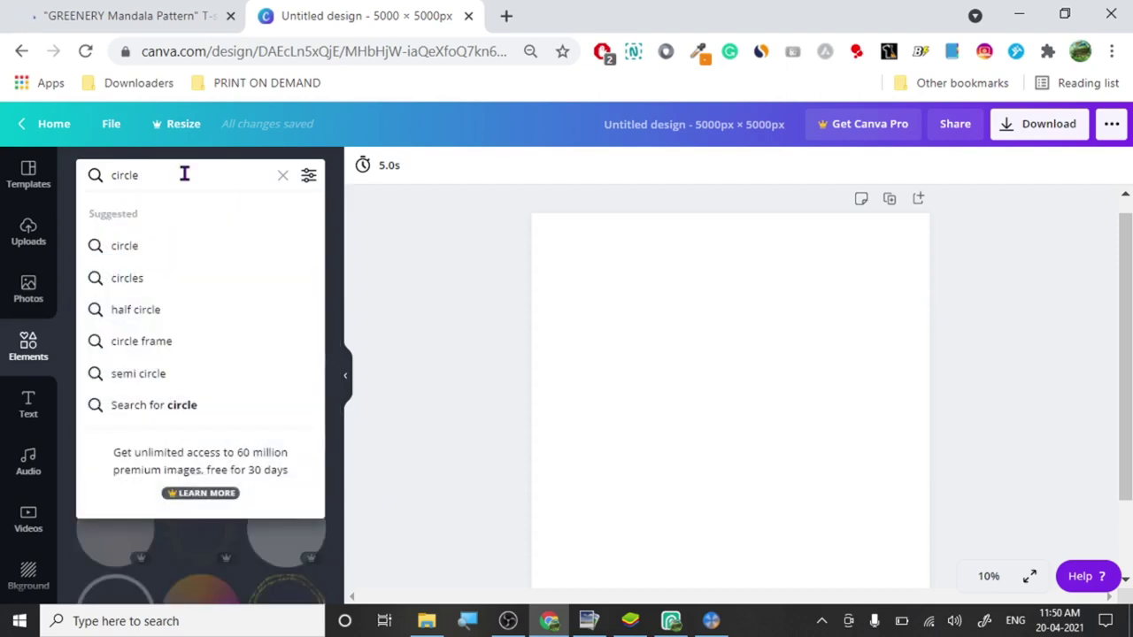
text( fram)
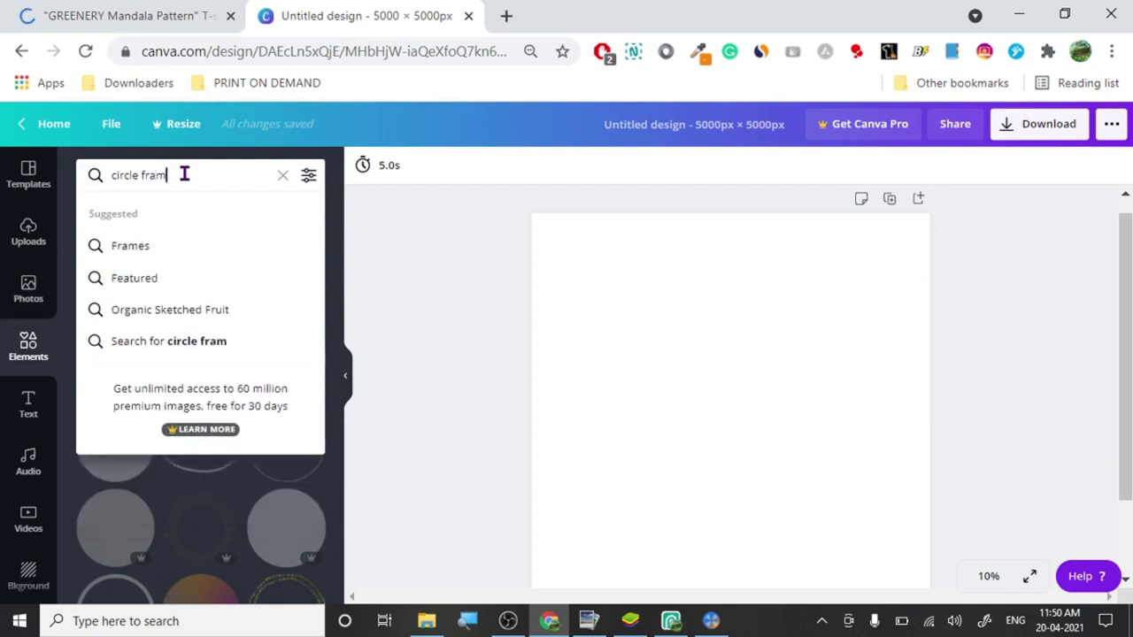
text(e)
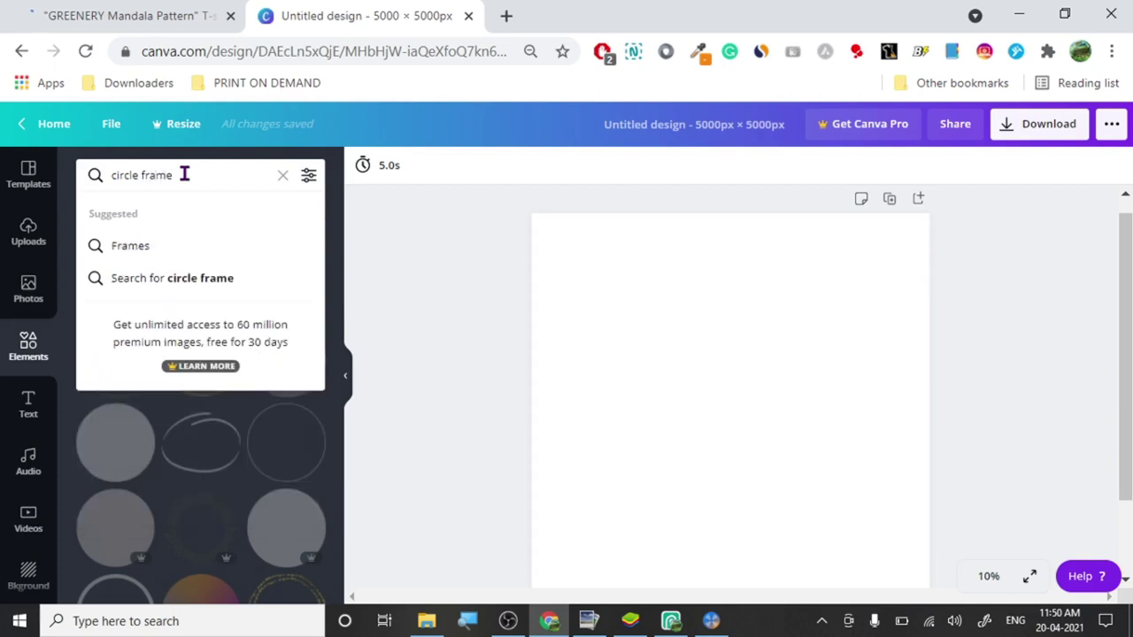
key(Return)
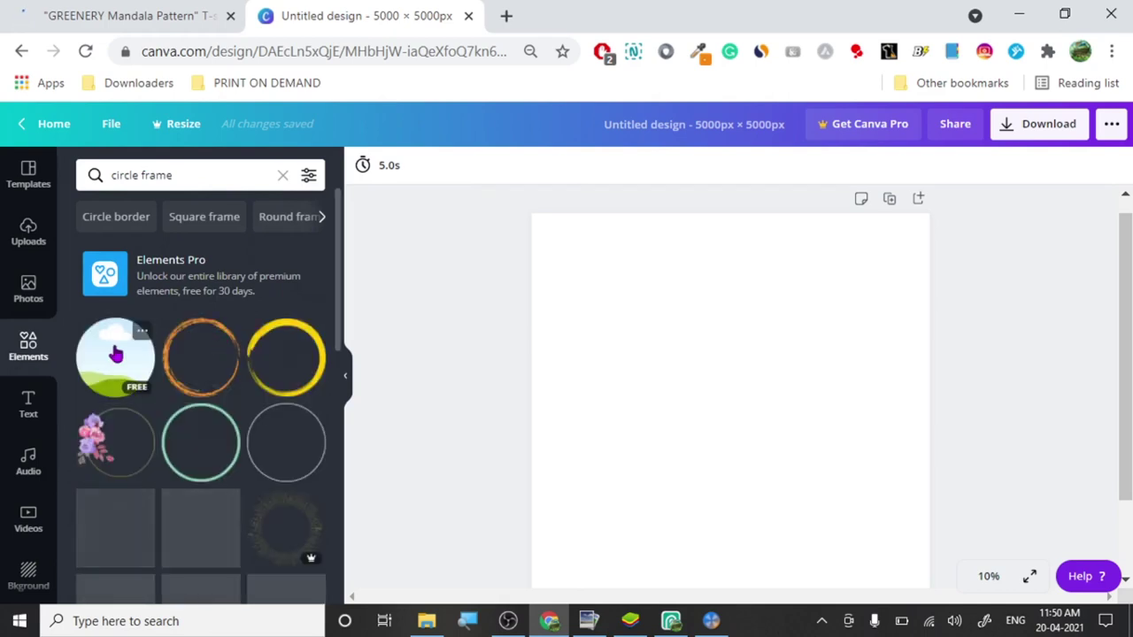
drag(115, 357, 731, 374)
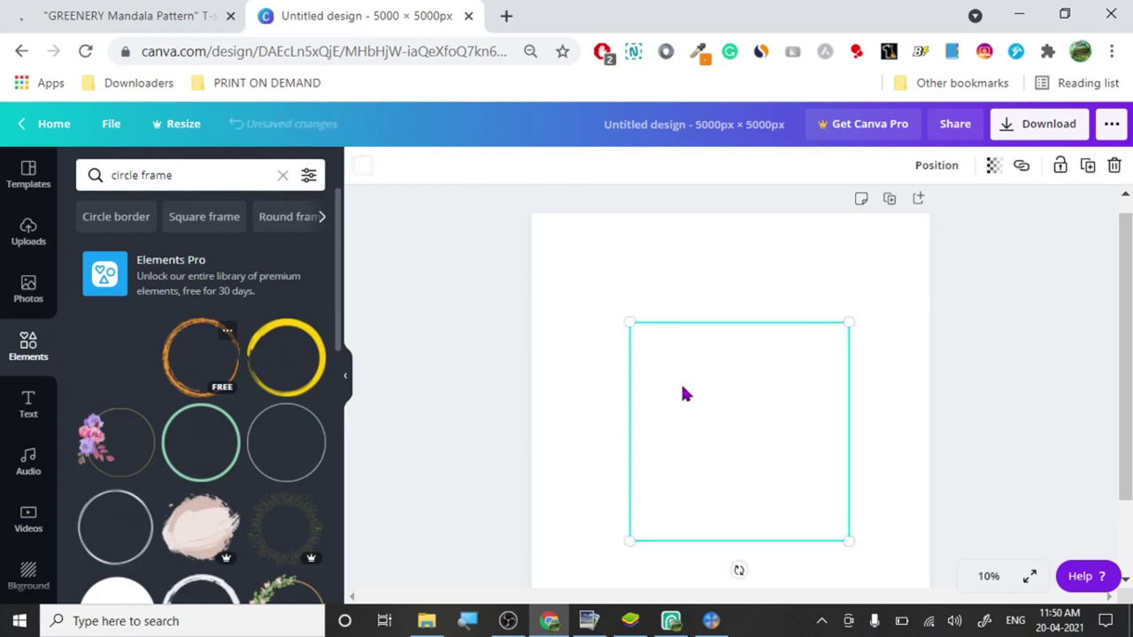
Enlarge the circle frame until it nearly fills the page.
drag(611, 300, 526, 200)
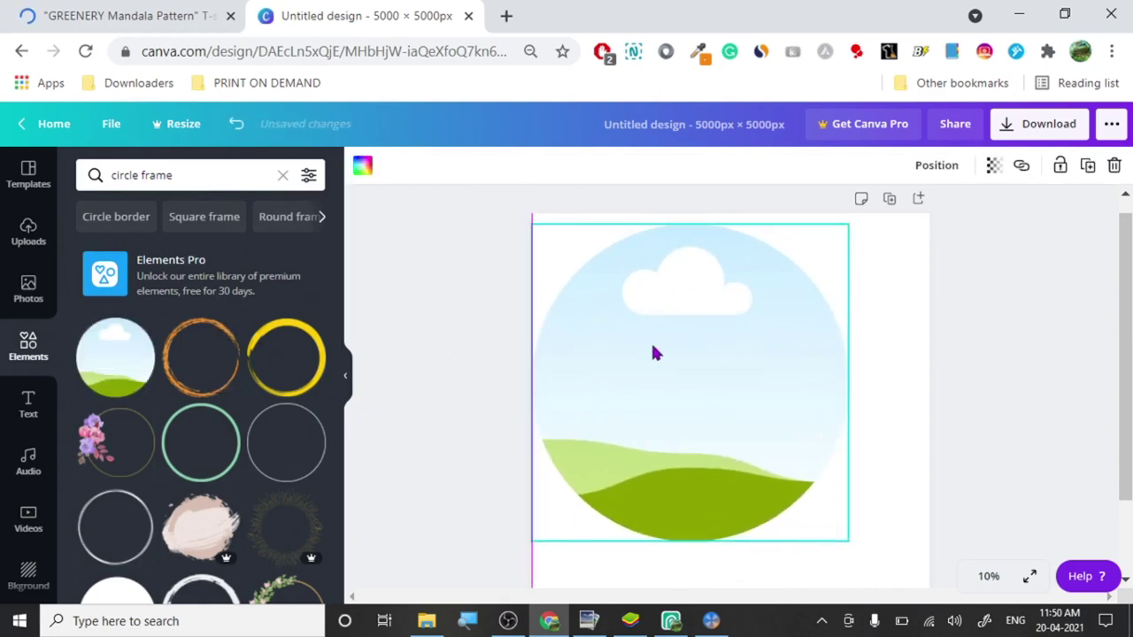
drag(662, 337, 664, 348)
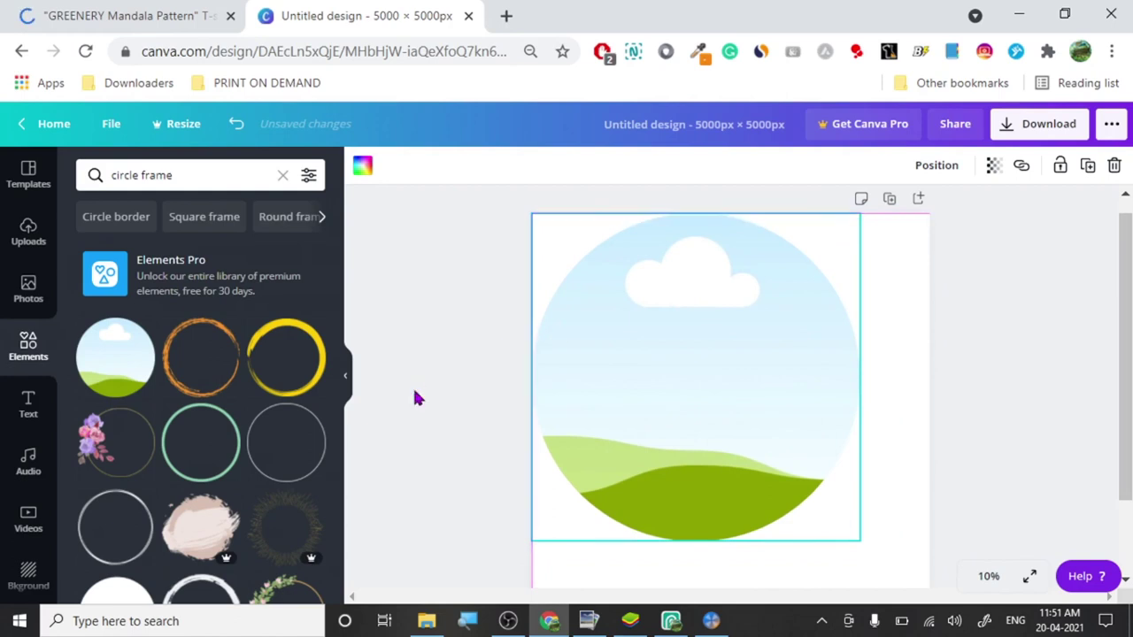
scroll(417, 397, down, 2)
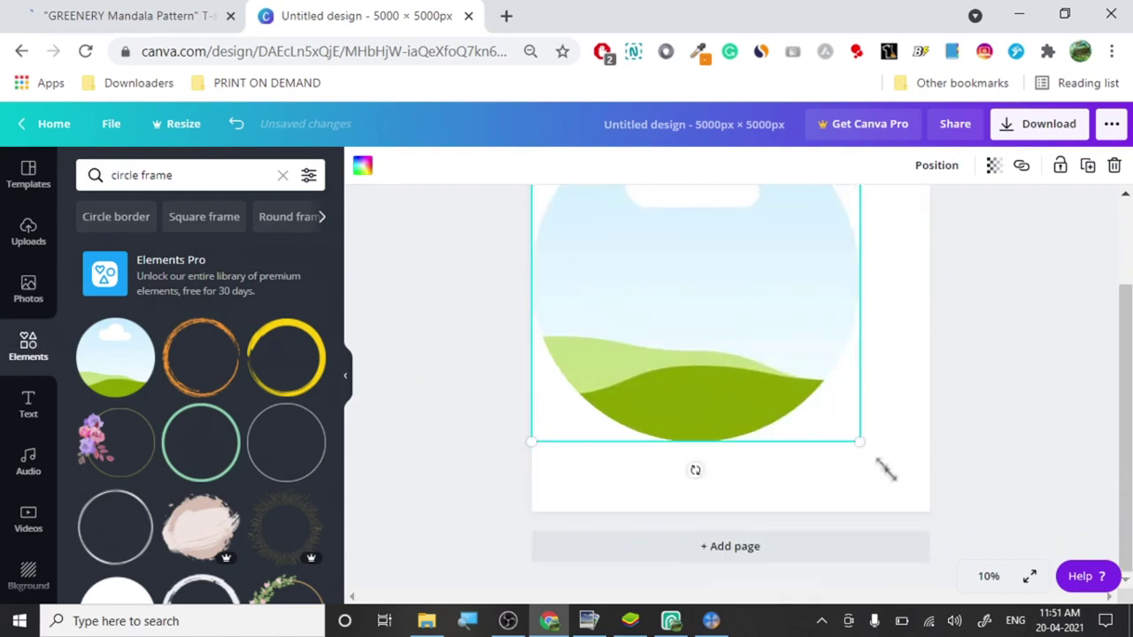
drag(858, 439, 927, 523)
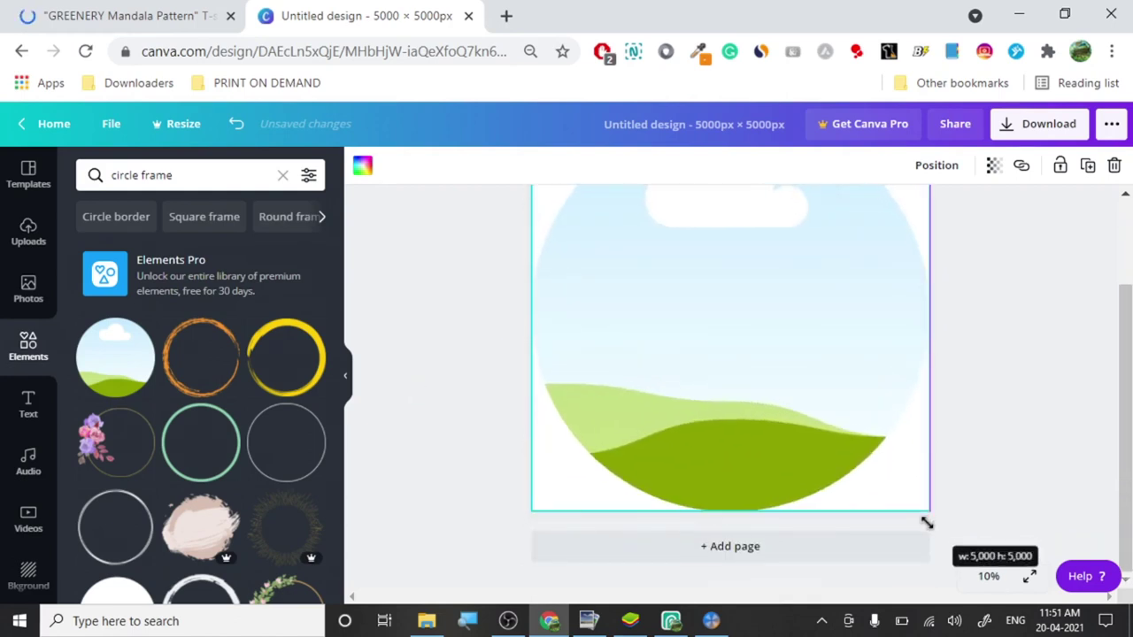
click(526, 517)
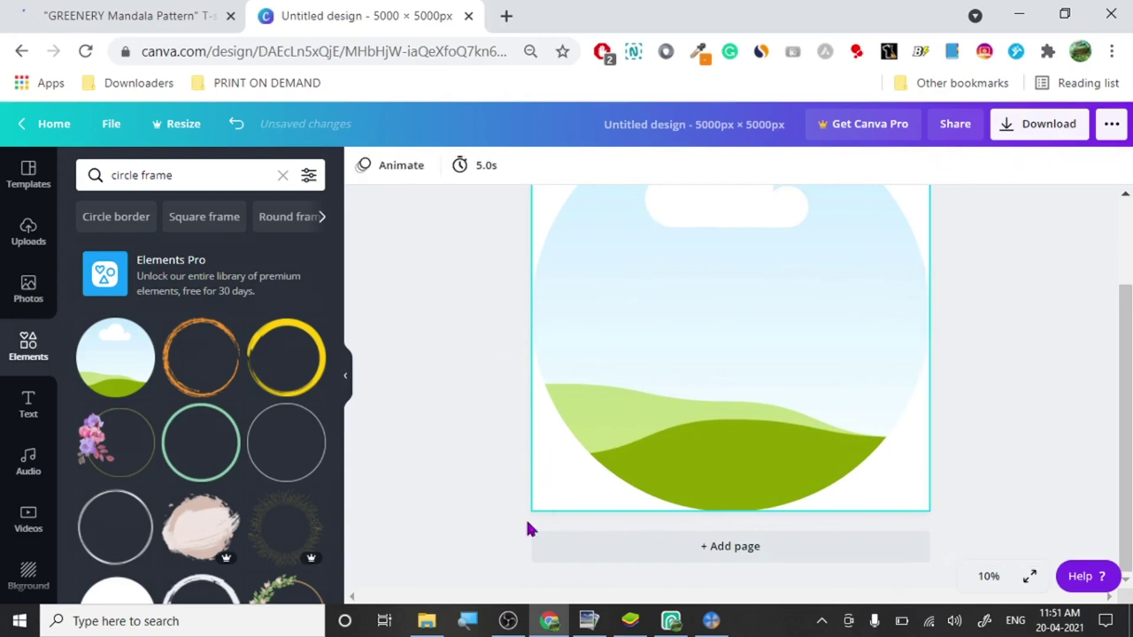
click(527, 511)
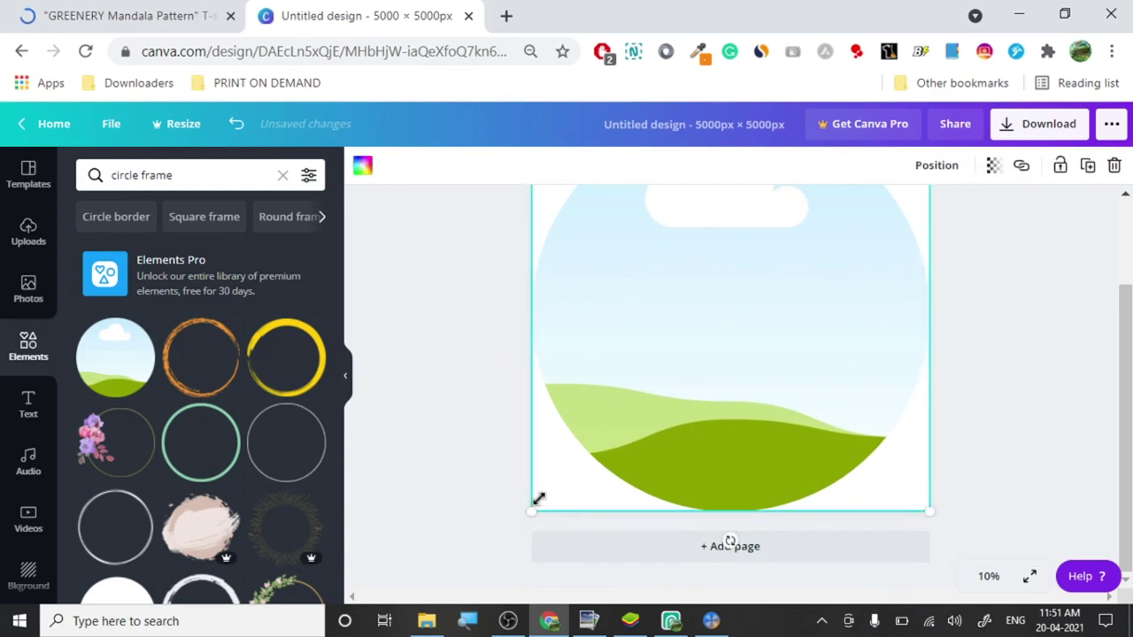
Trim the frame slightly at opposite corners and centre it on the page.
drag(536, 501, 546, 496)
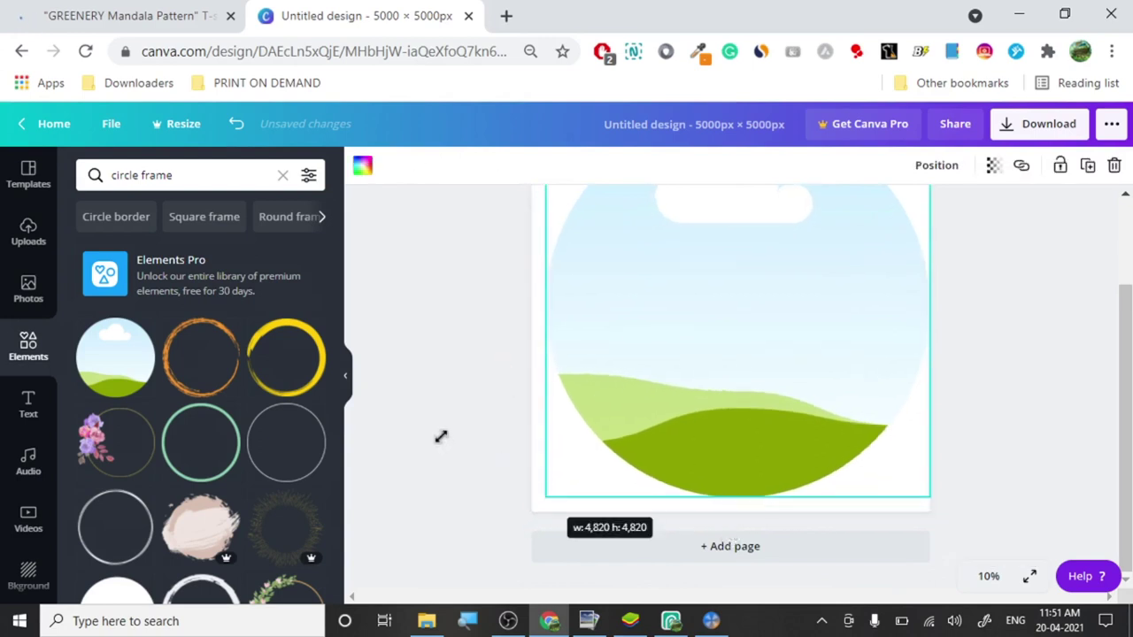
scroll(442, 445, up, 1)
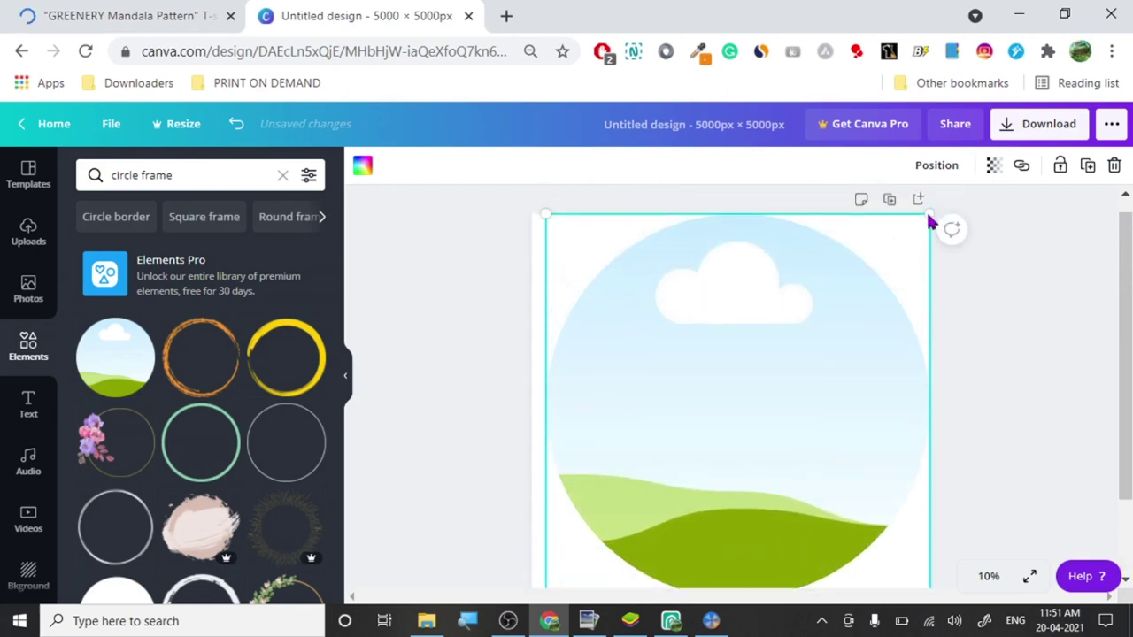
drag(916, 227, 910, 233)
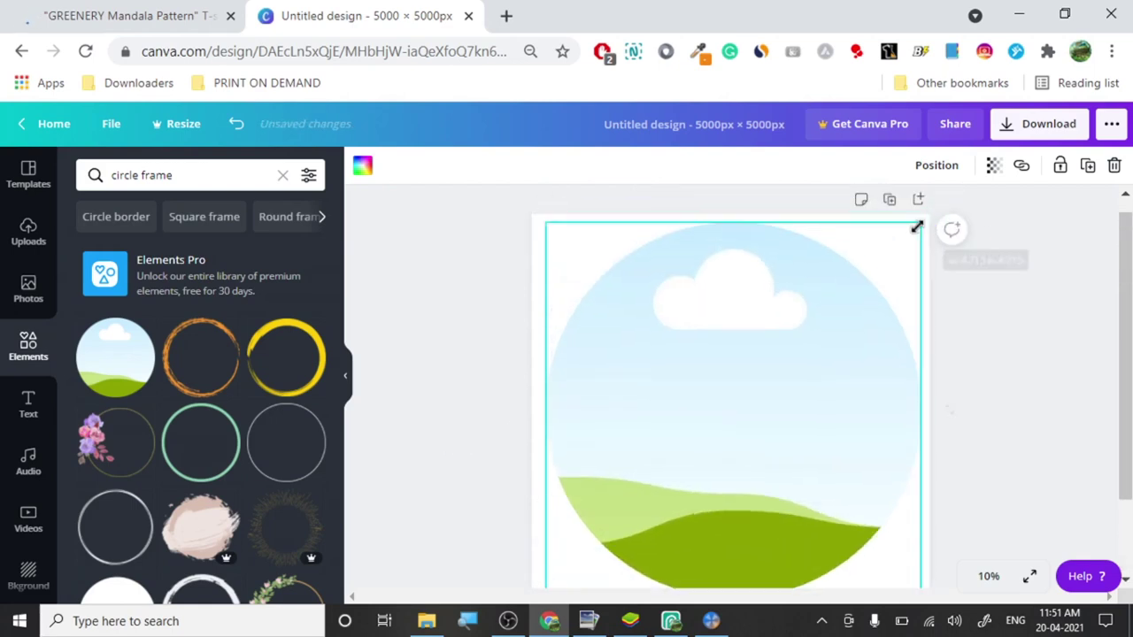
drag(763, 369, 495, 270)
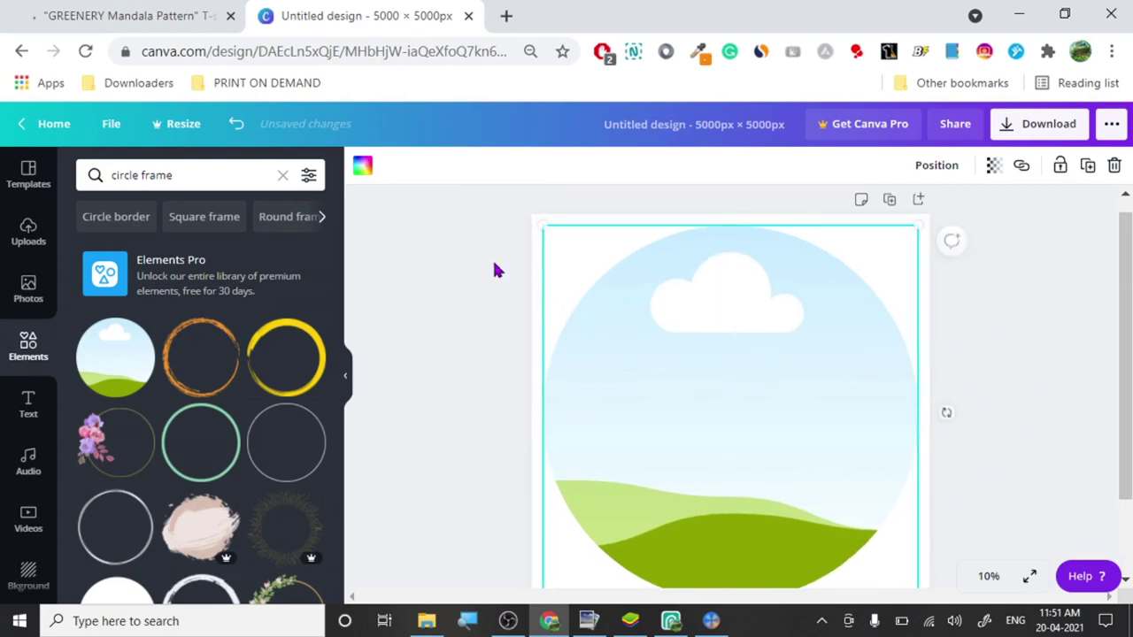
click(486, 269)
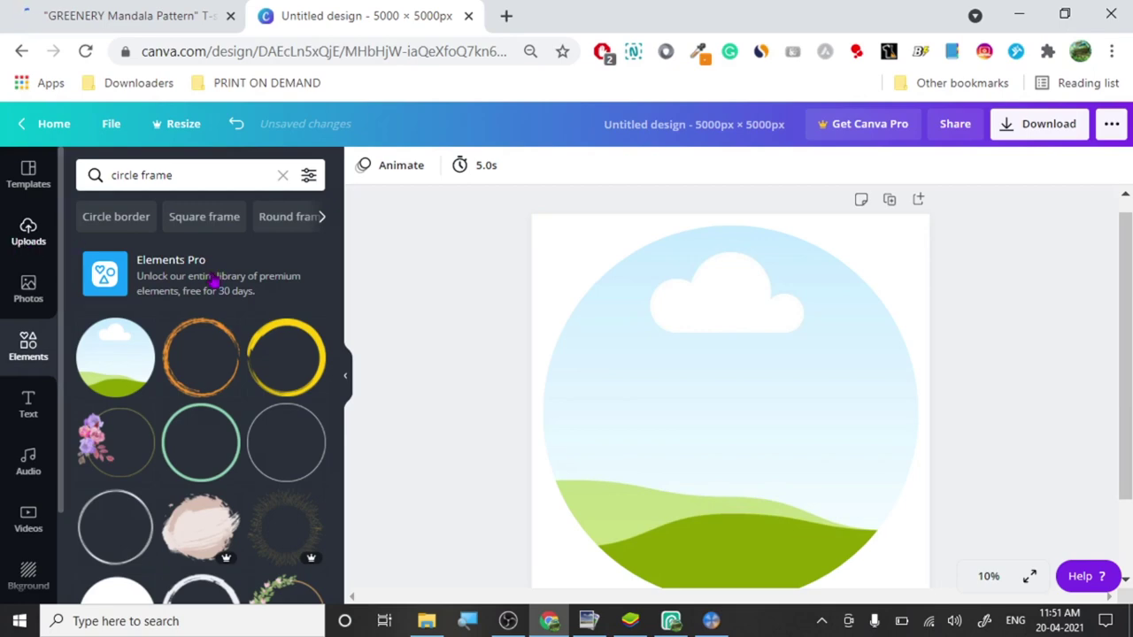
click(29, 232)
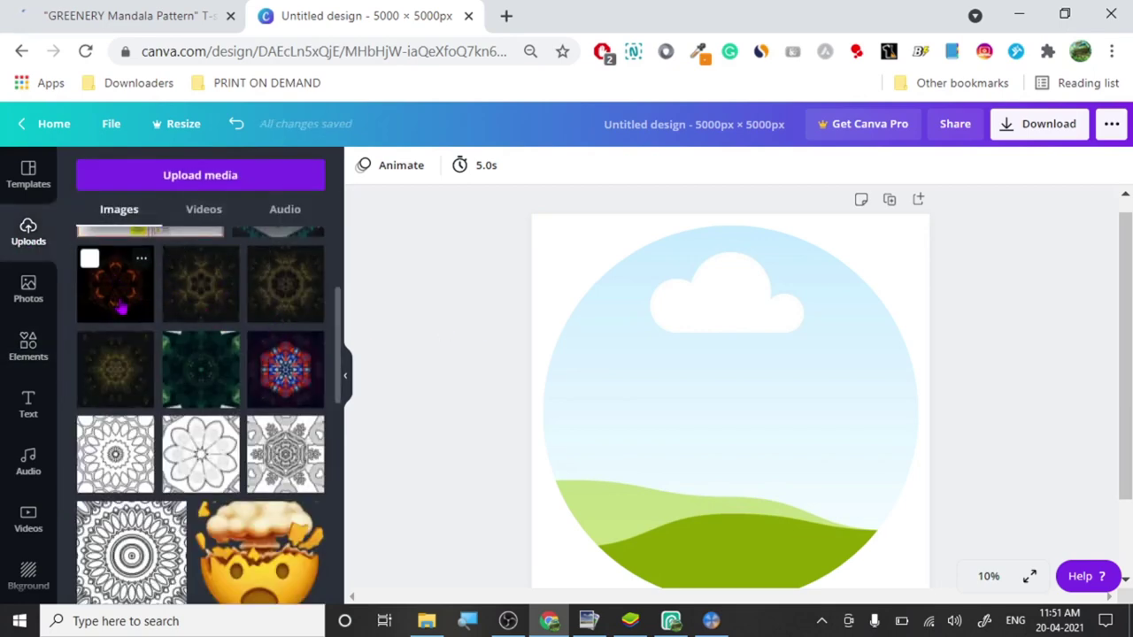
mouse_move(200, 369)
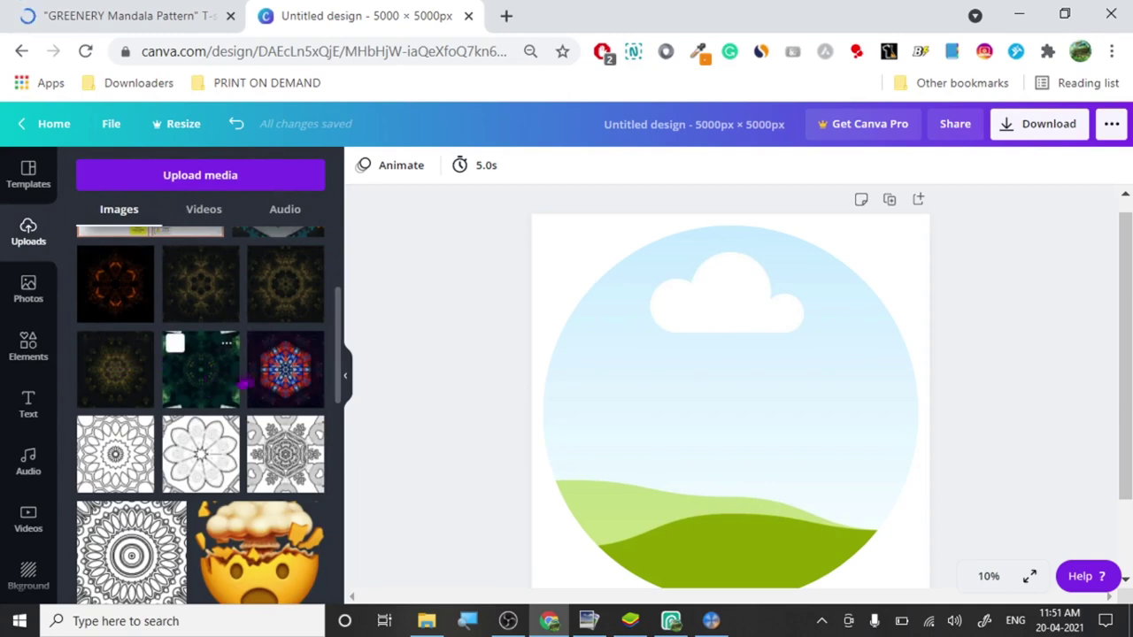
Fill the circle frame with the uploaded dark green mandala image.
drag(210, 379, 668, 418)
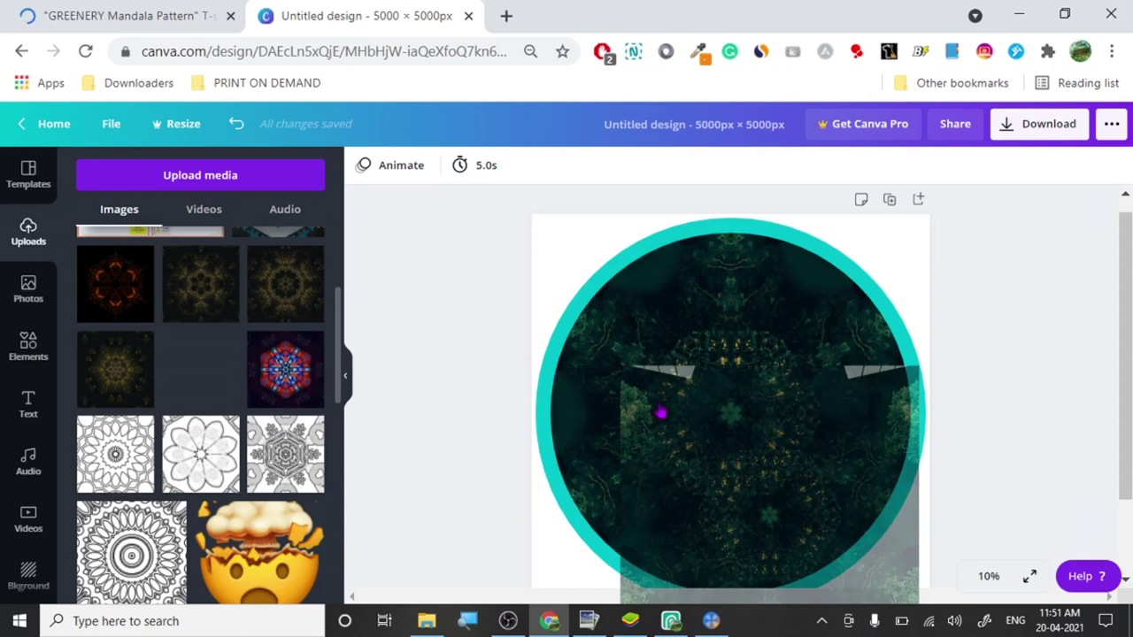
drag(667, 410, 662, 407)
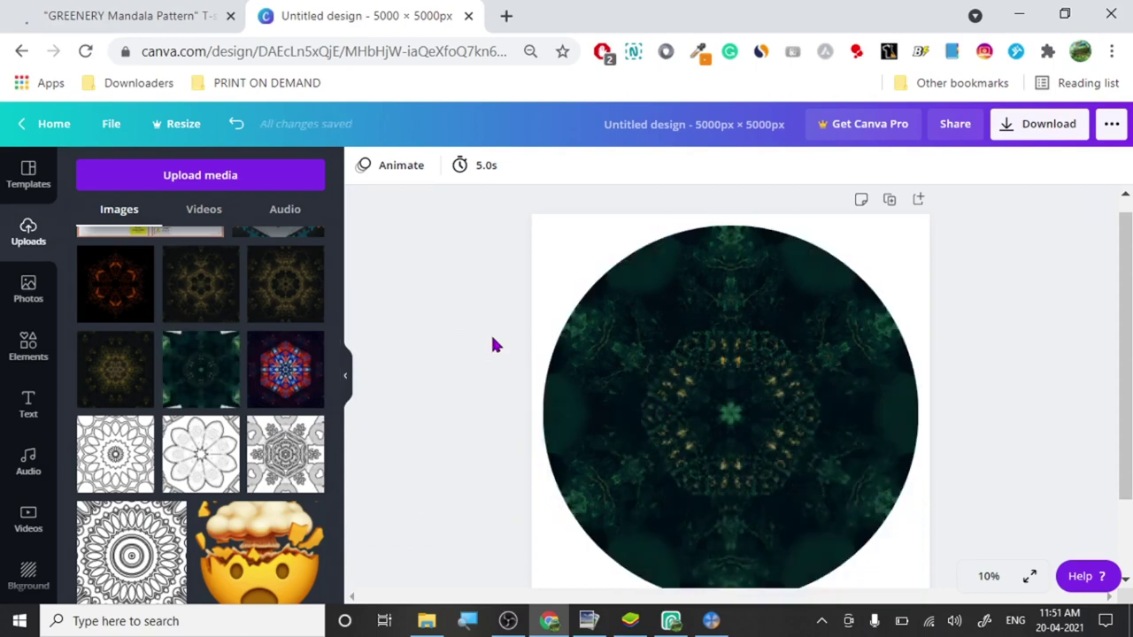
scroll(492, 340, down, 2)
scroll(492, 339, up, 2)
scroll(1051, 327, down, 2)
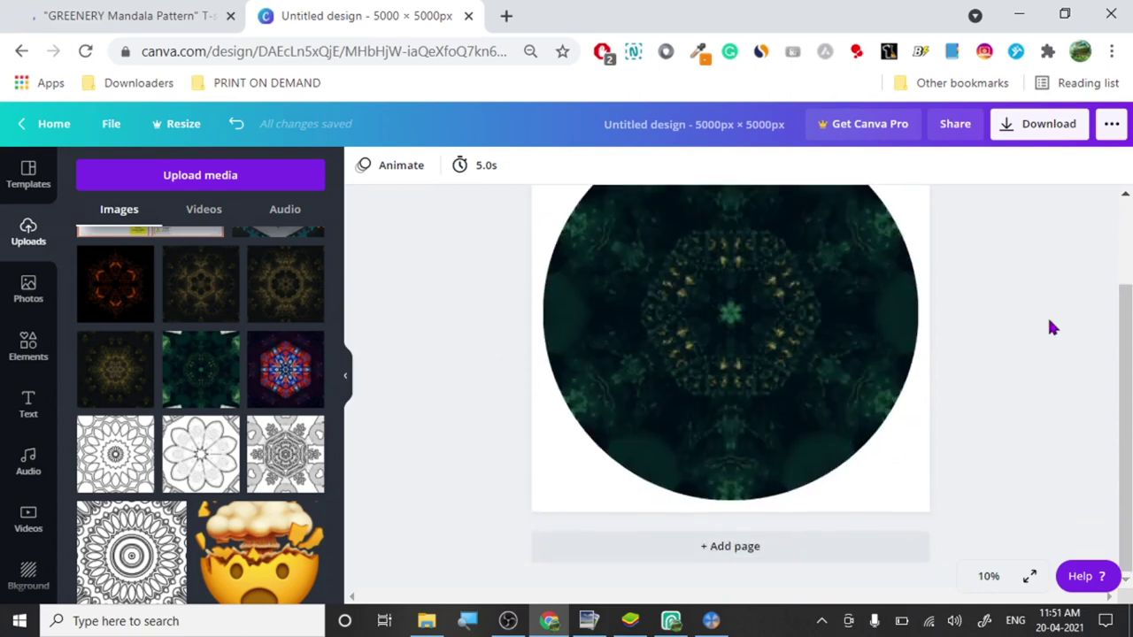
scroll(1046, 323, up, 2)
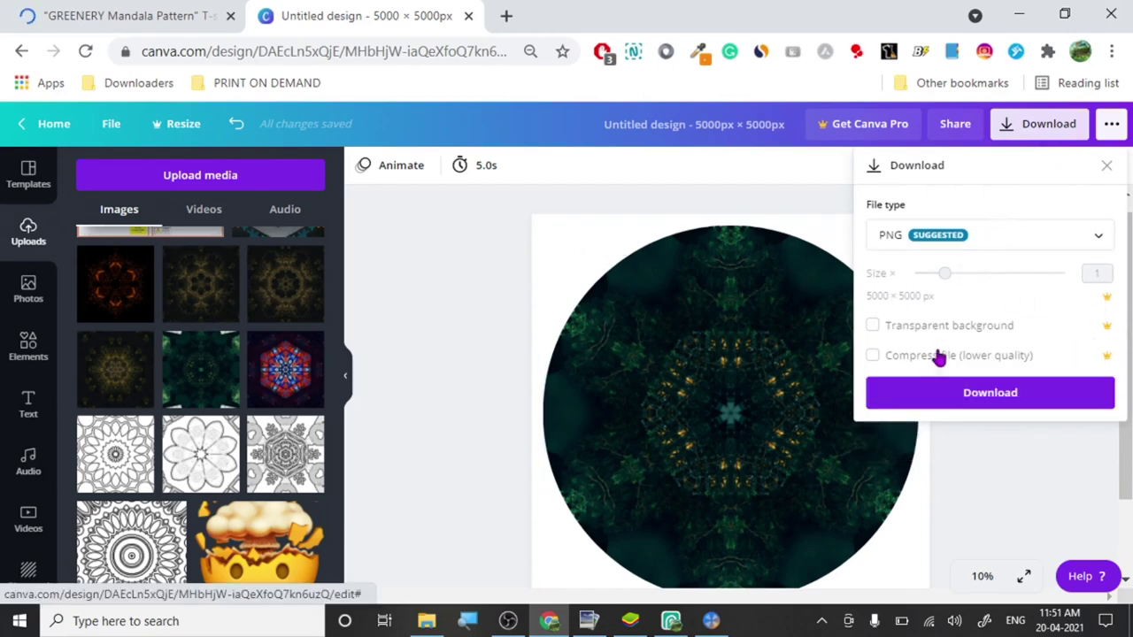
Download the mandala design as a 5000 × 5000 px PNG.
click(1022, 392)
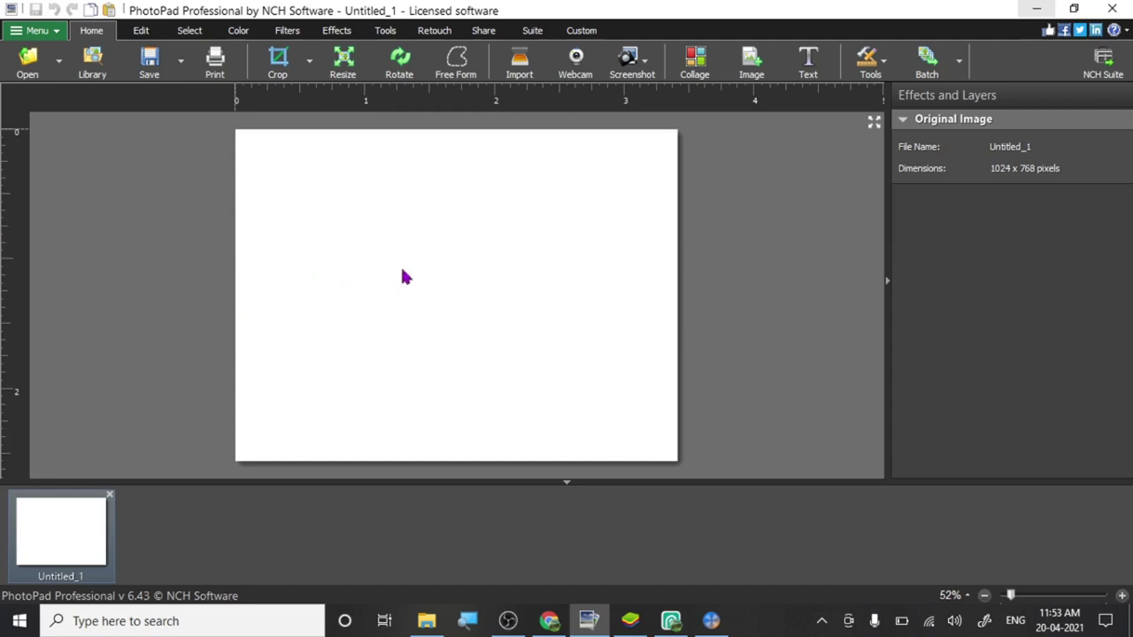
Open the downloaded Untitled design.png in PhotoPad from Chrome's download bar.
click(1035, 8)
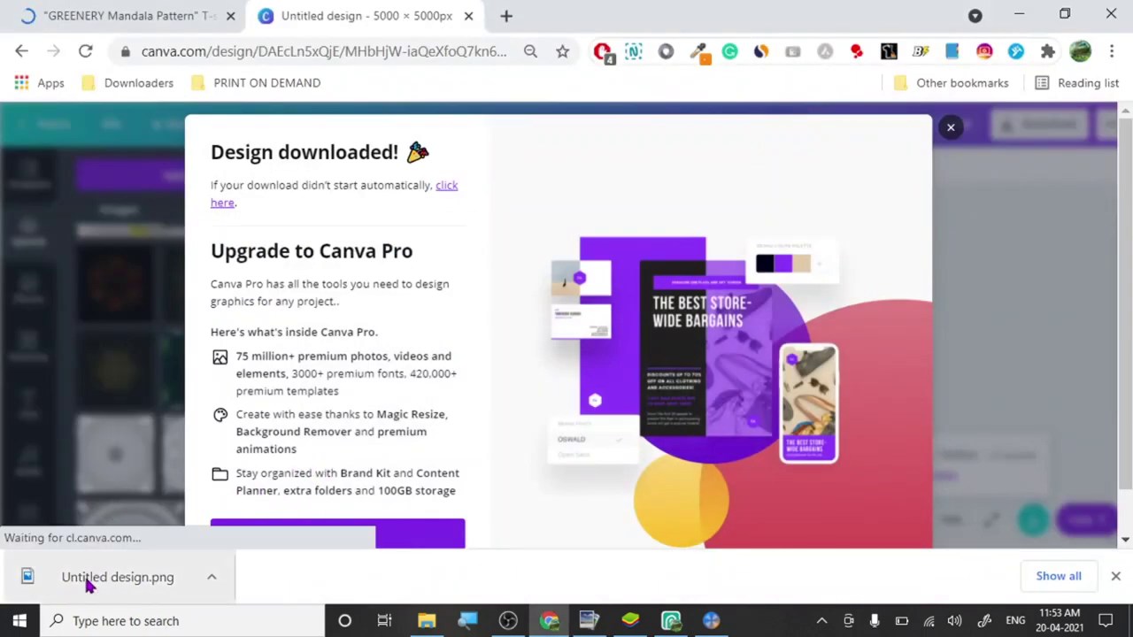
mouse_move(88, 584)
mouse_down()
mouse_move(125, 573)
mouse_move(587, 617)
mouse_up()
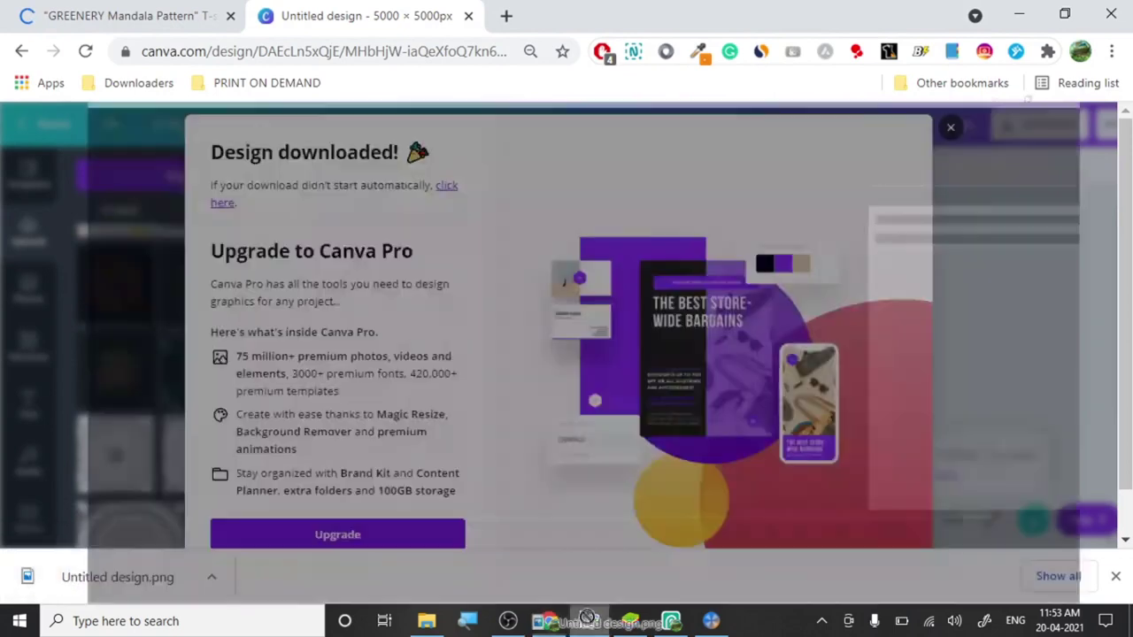
drag(586, 617, 540, 553)
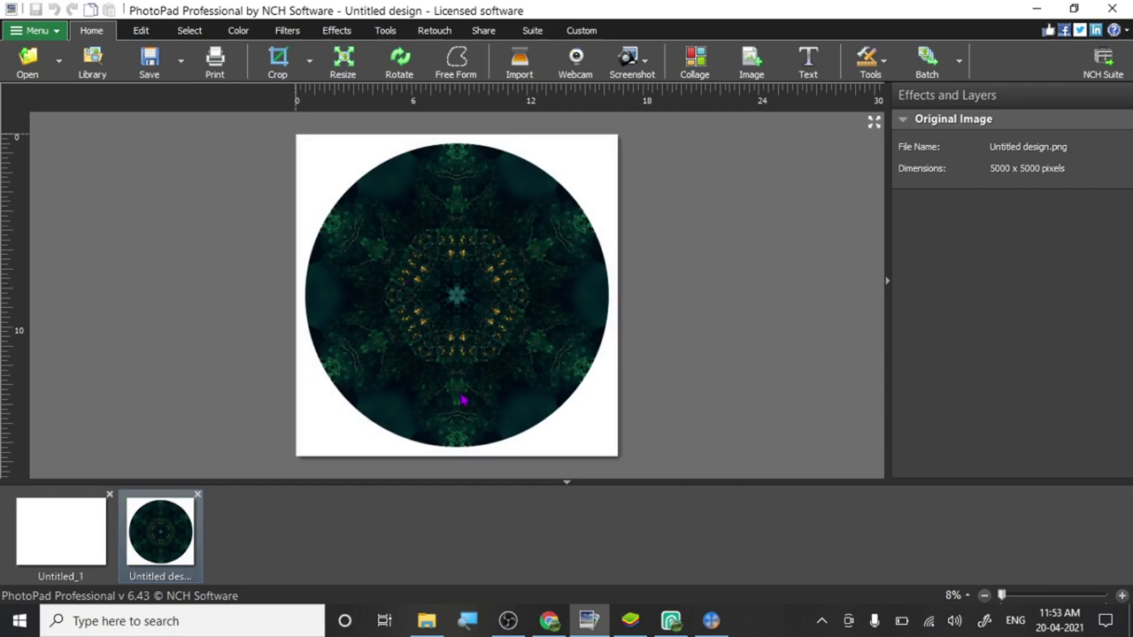
Select the white background around the mandala with the Wand tool and delete it.
click(191, 32)
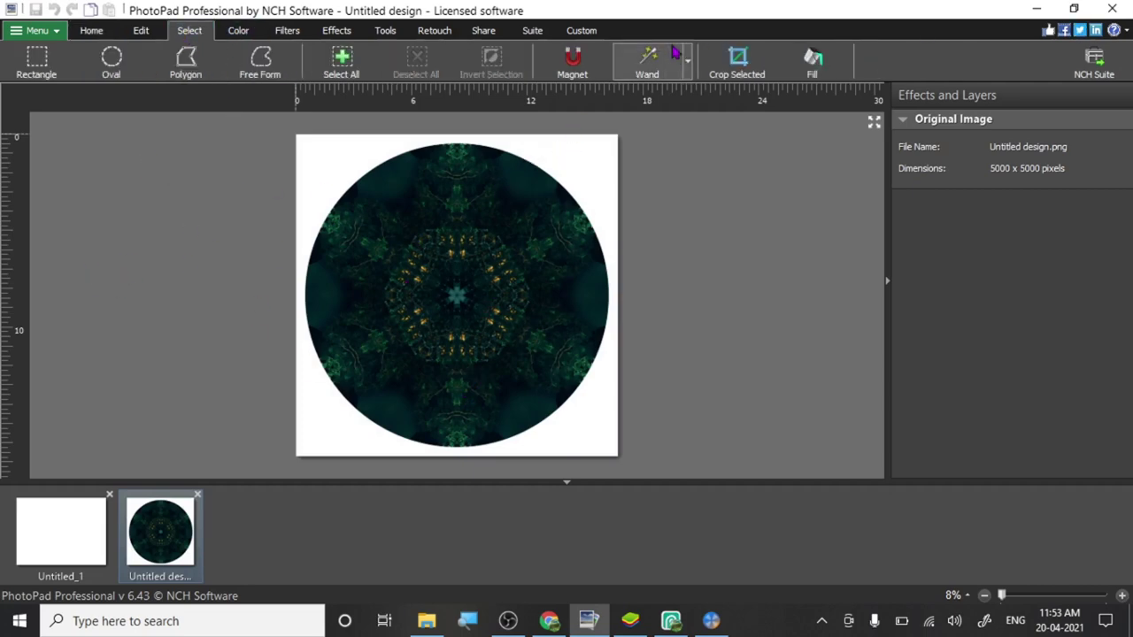
click(644, 62)
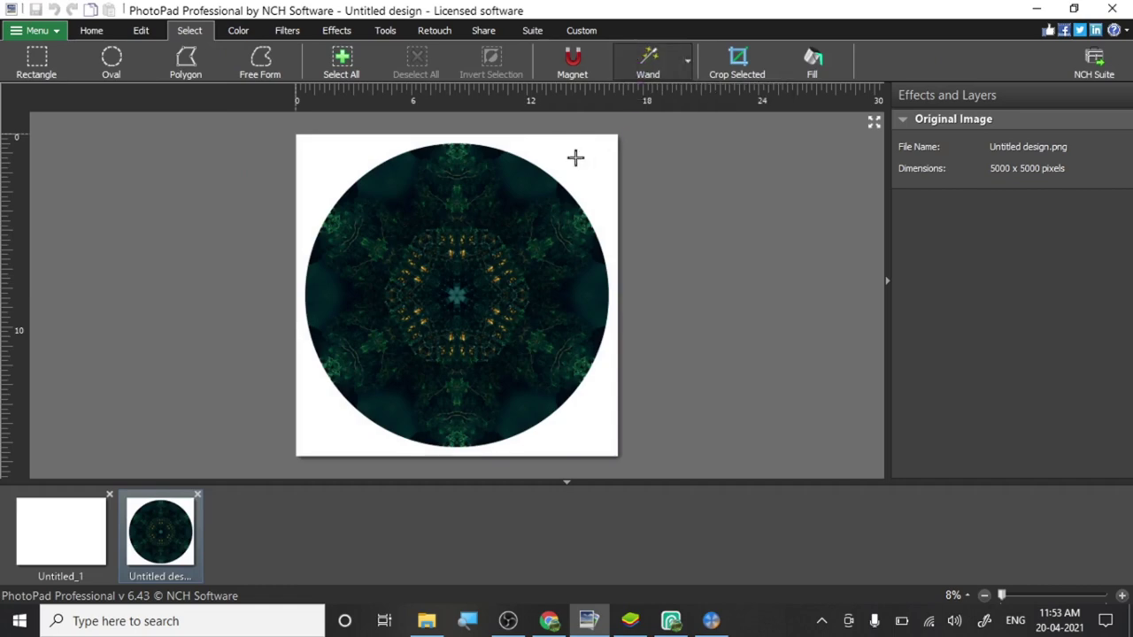
click(576, 158)
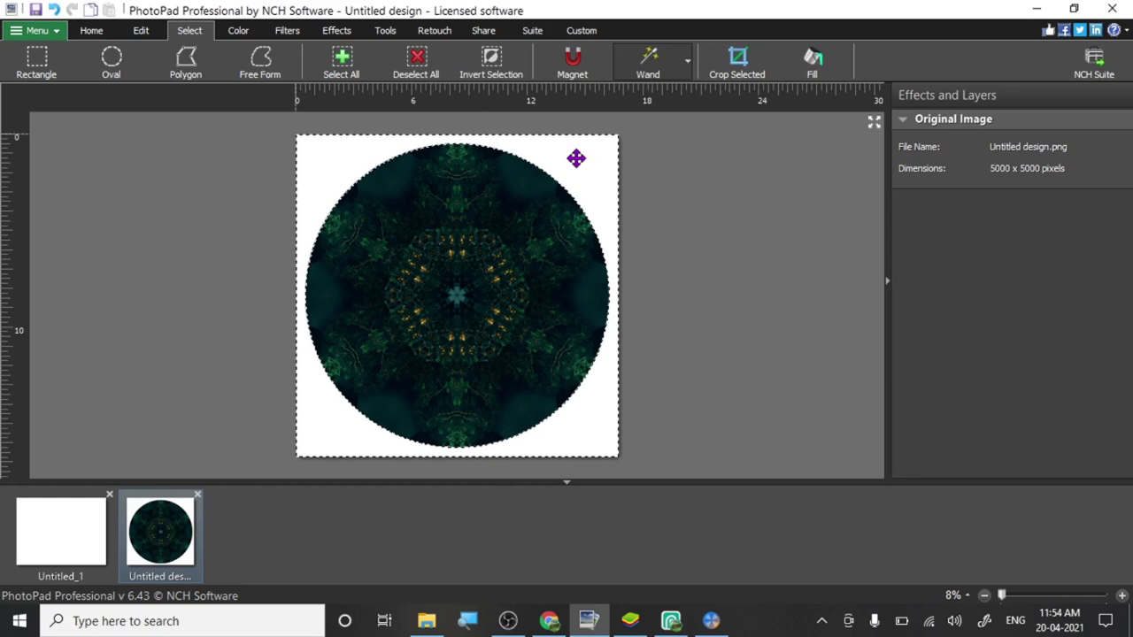
click(576, 158)
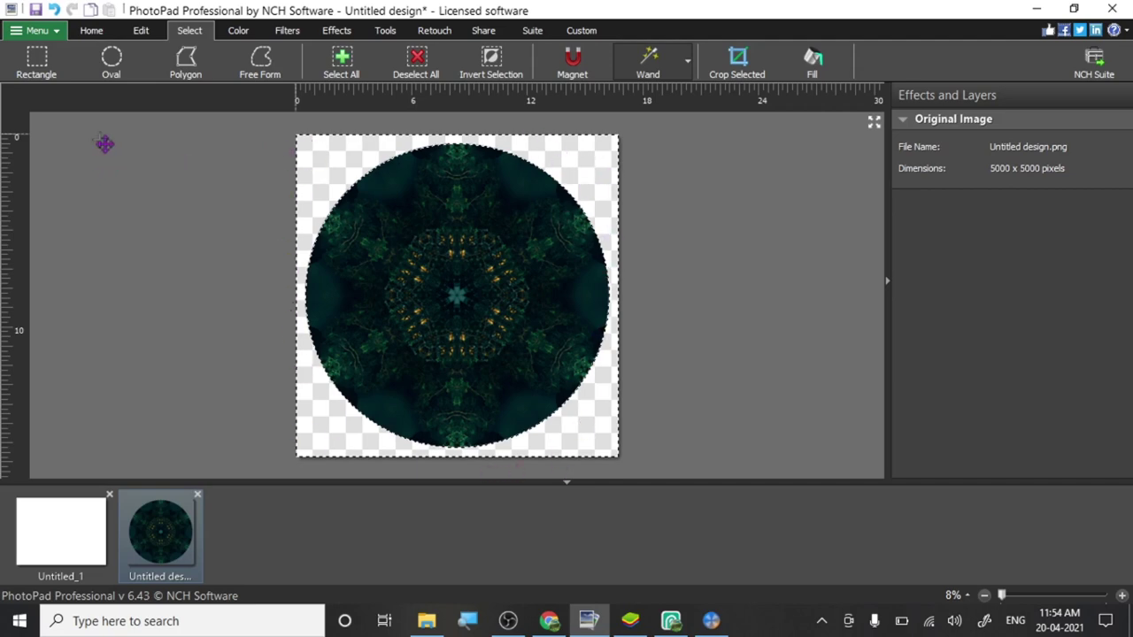
click(40, 34)
mouse_move(80, 51)
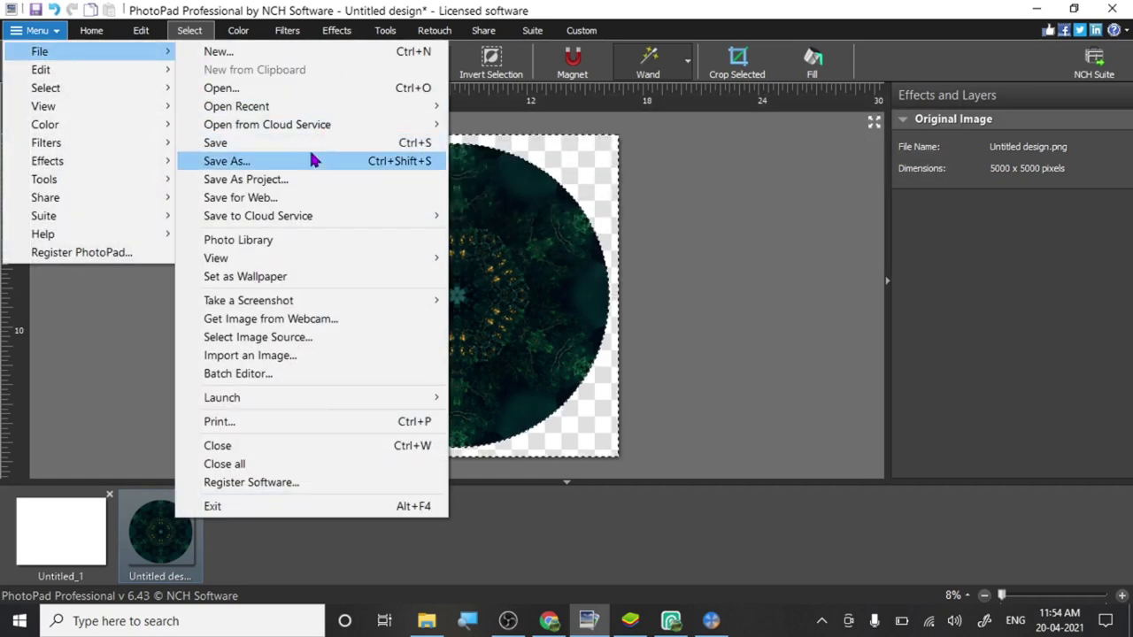
Save the transparent mandala as a PNG named 'GREEN NO BACK' in Downloads.
click(563, 9)
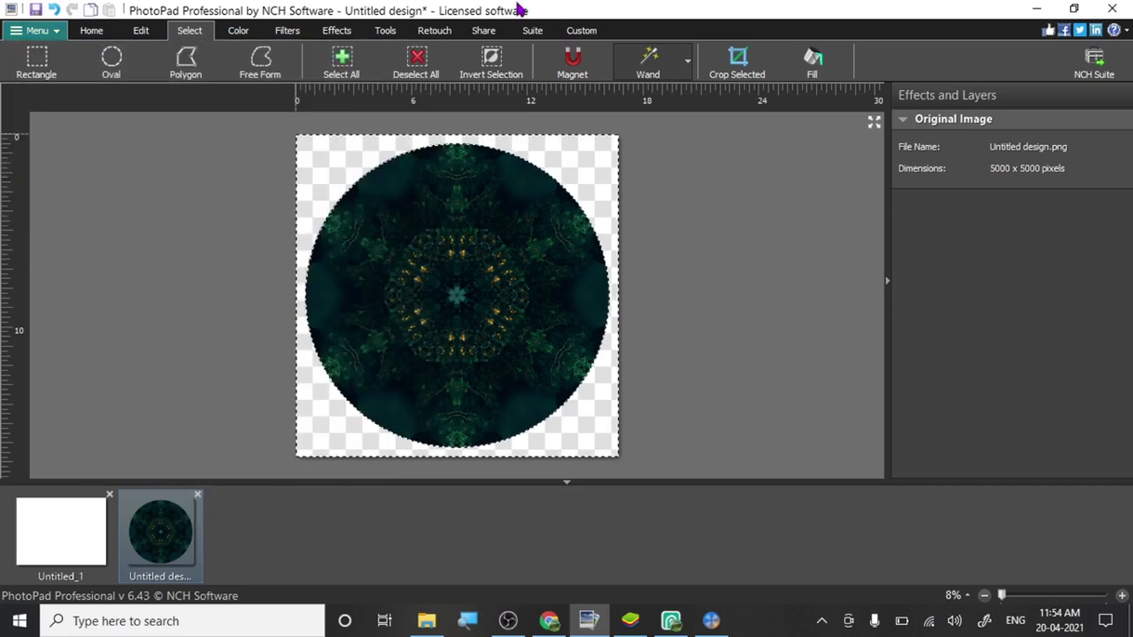
click(91, 32)
click(181, 62)
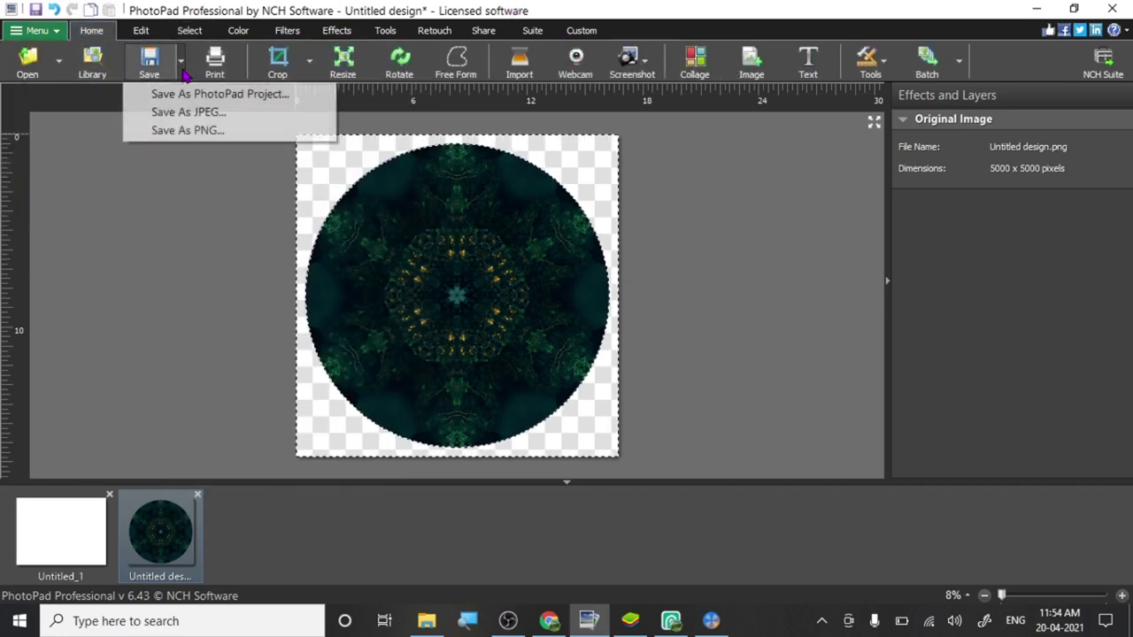
click(182, 129)
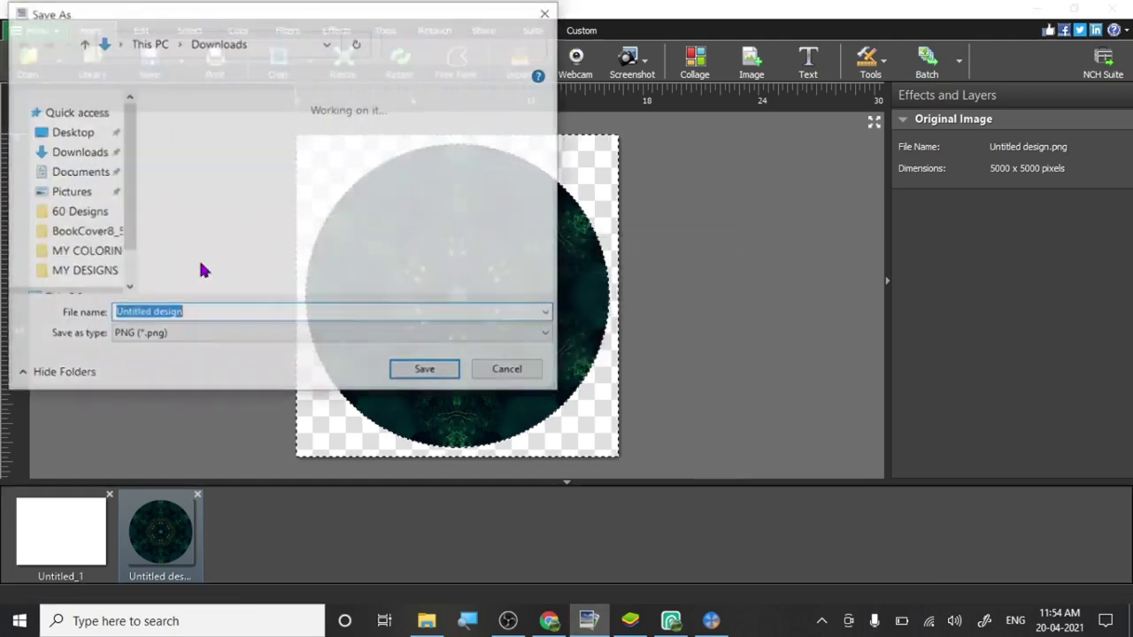
click(189, 314)
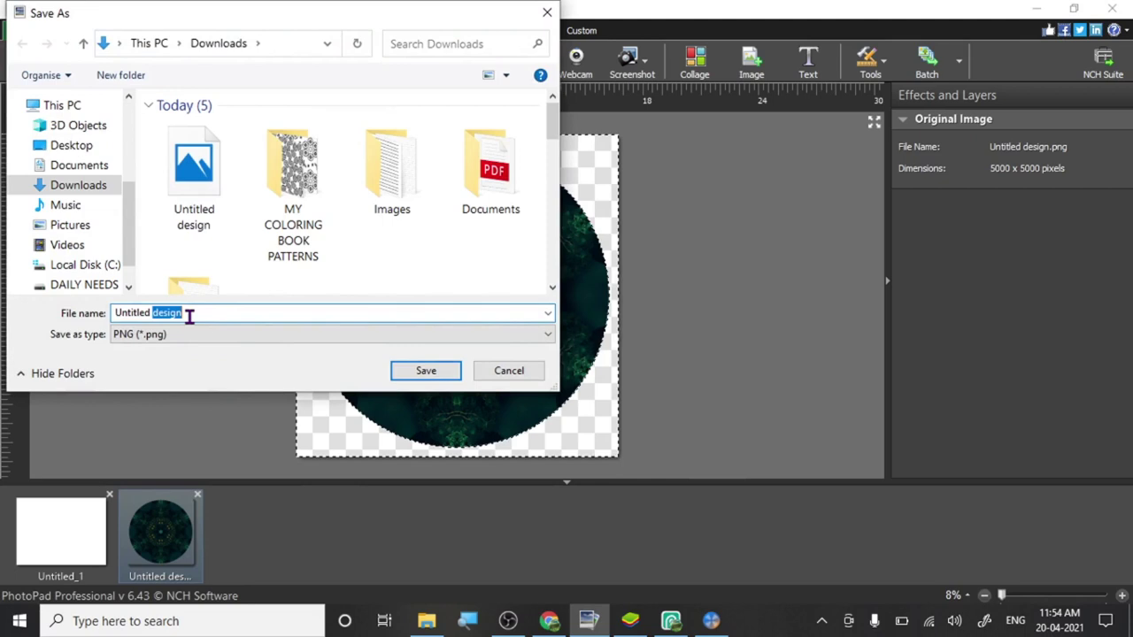
double_click(187, 313)
click(216, 311)
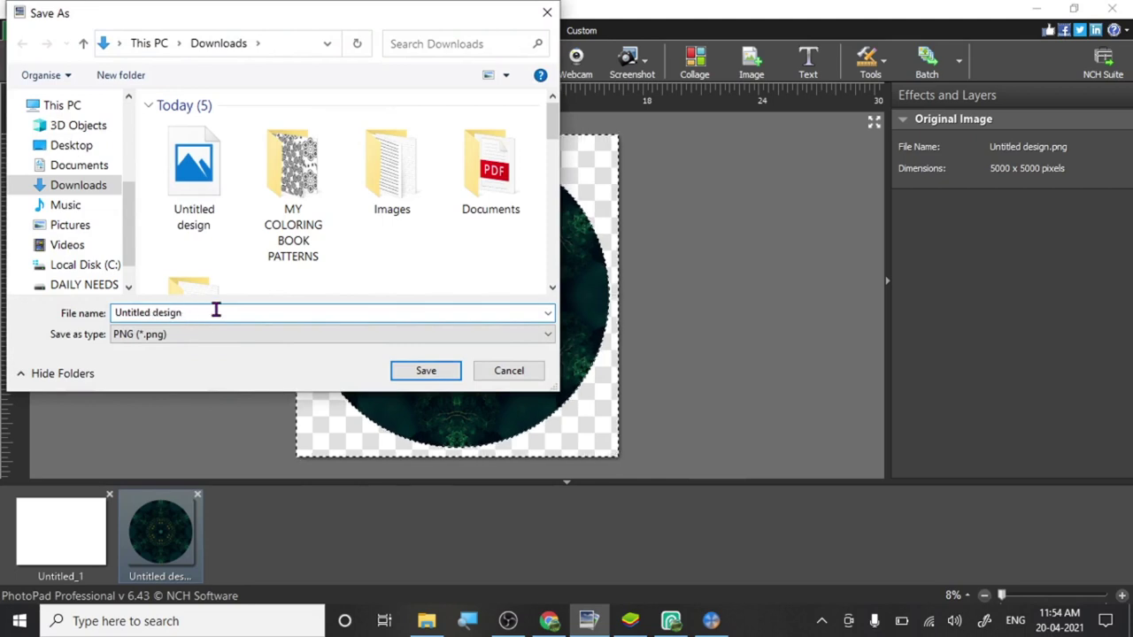
drag(182, 312, 110, 314)
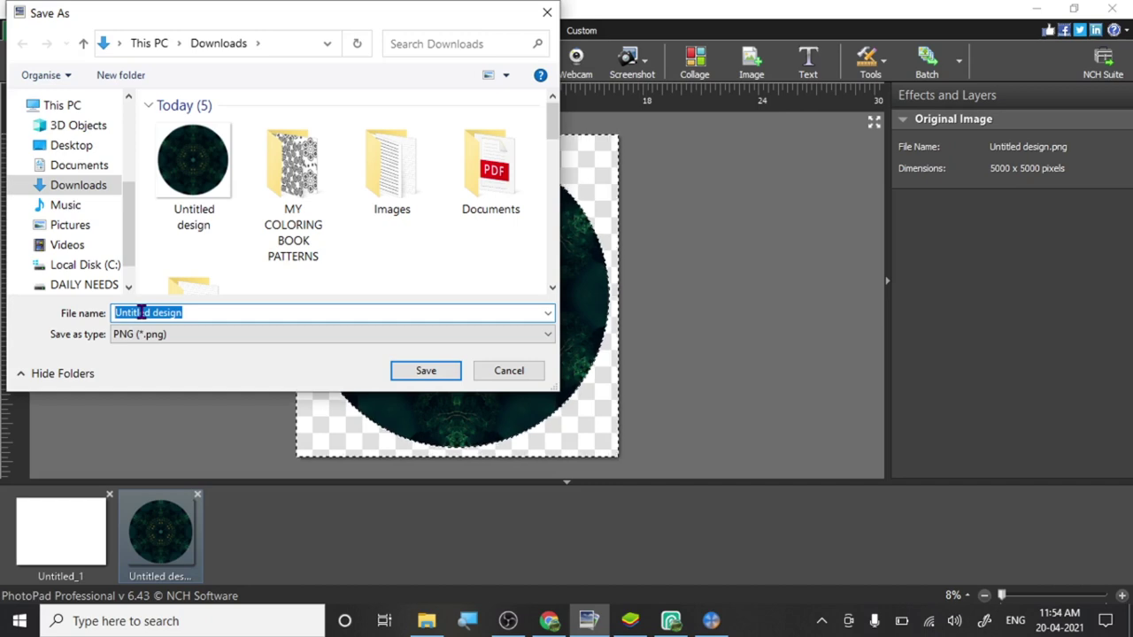
text(GREE)
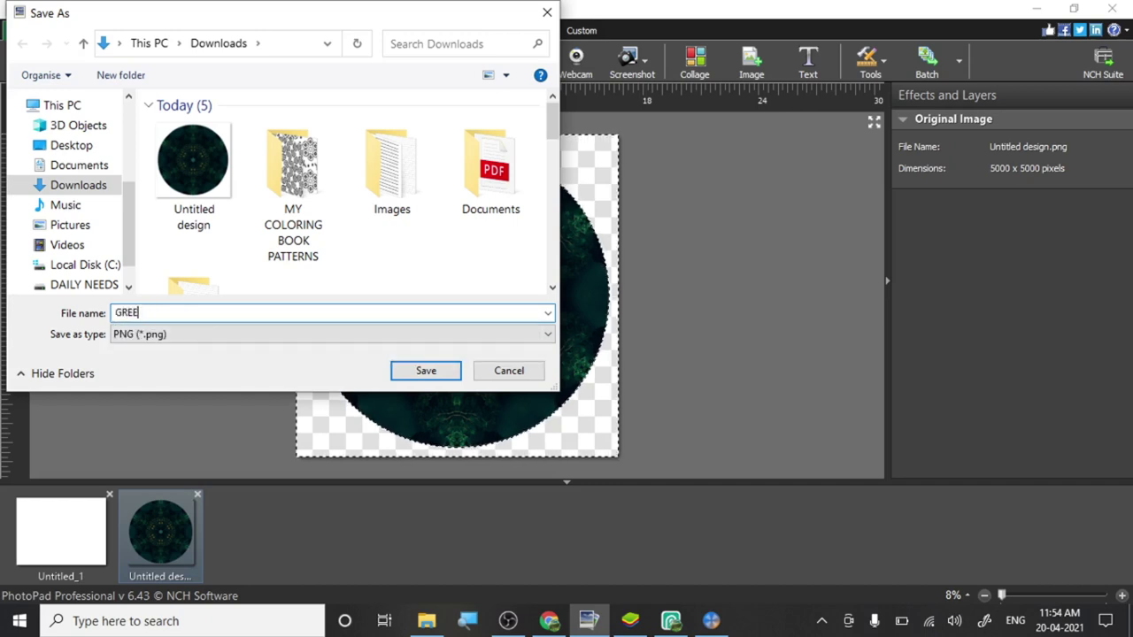
text(N )
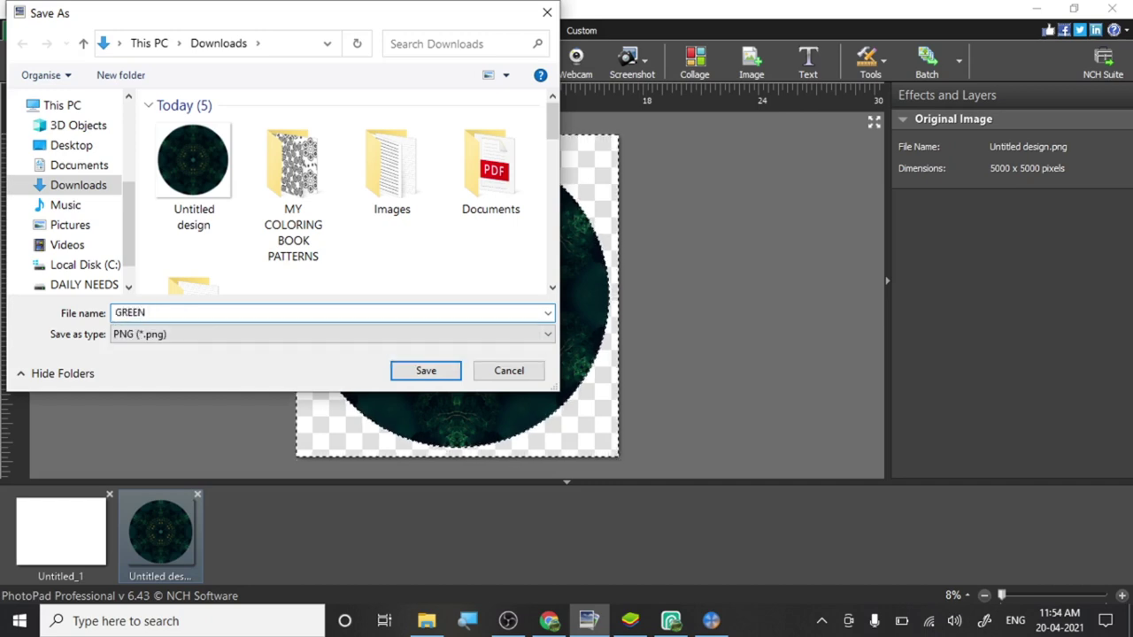
text(NO B)
text(ACK)
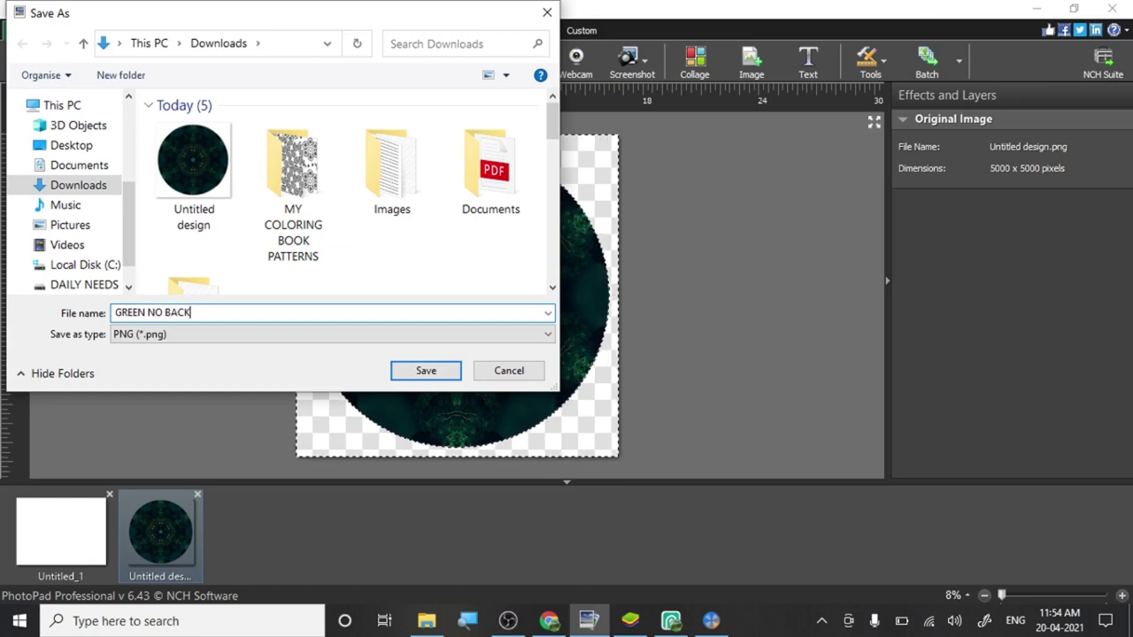
click(396, 376)
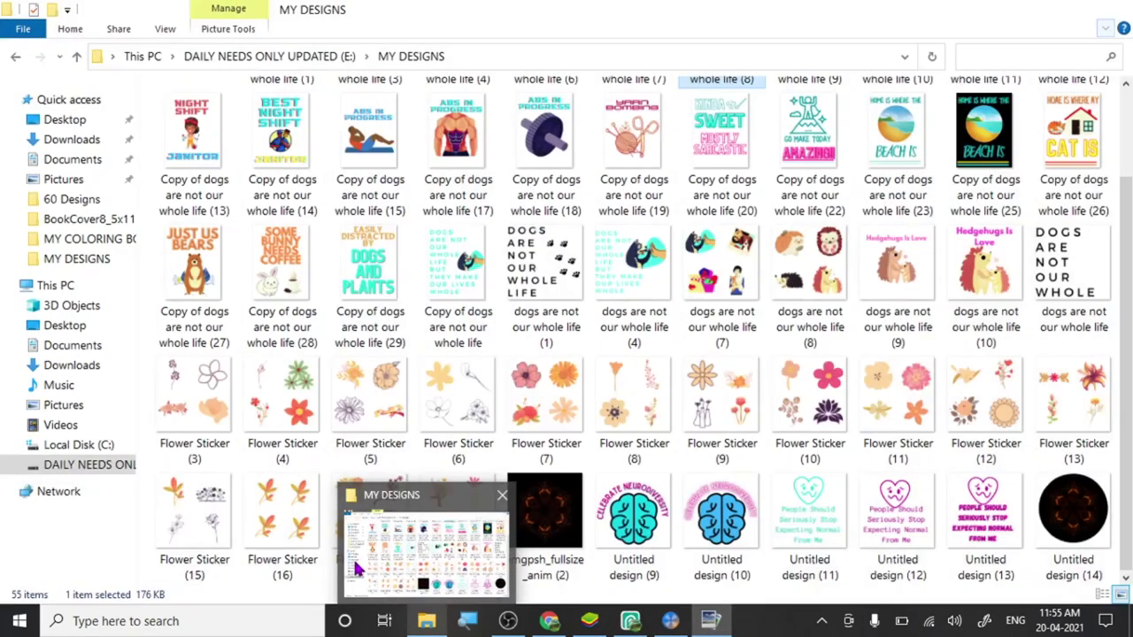
Open the Downloads folder in File Explorer and preview the GREEN NO BACK mandala image.
click(356, 553)
click(73, 140)
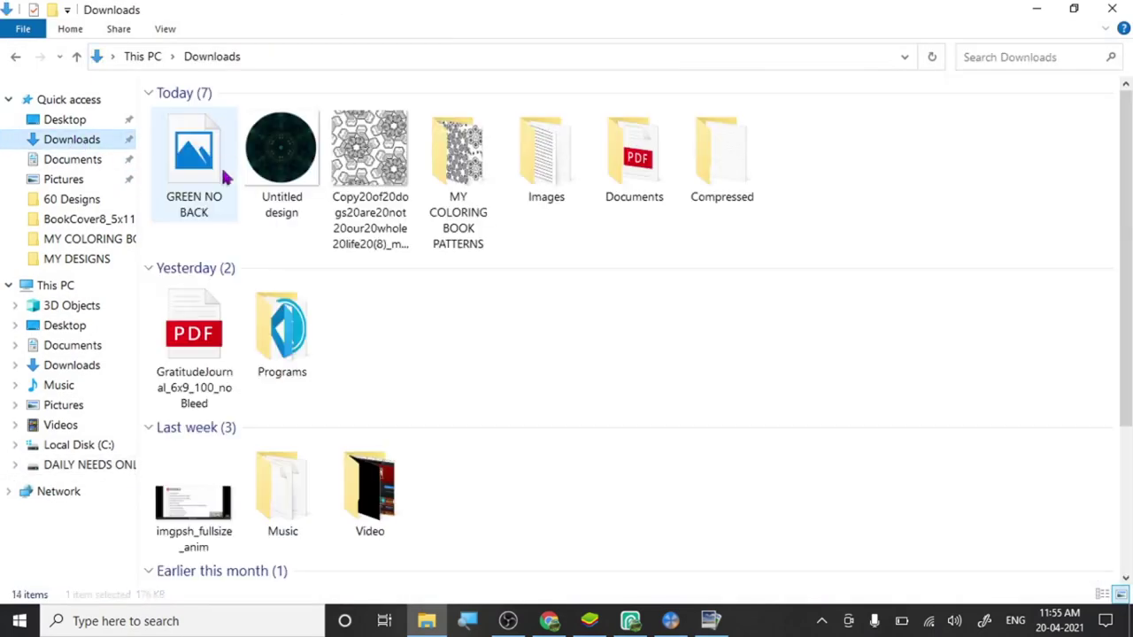
click(203, 177)
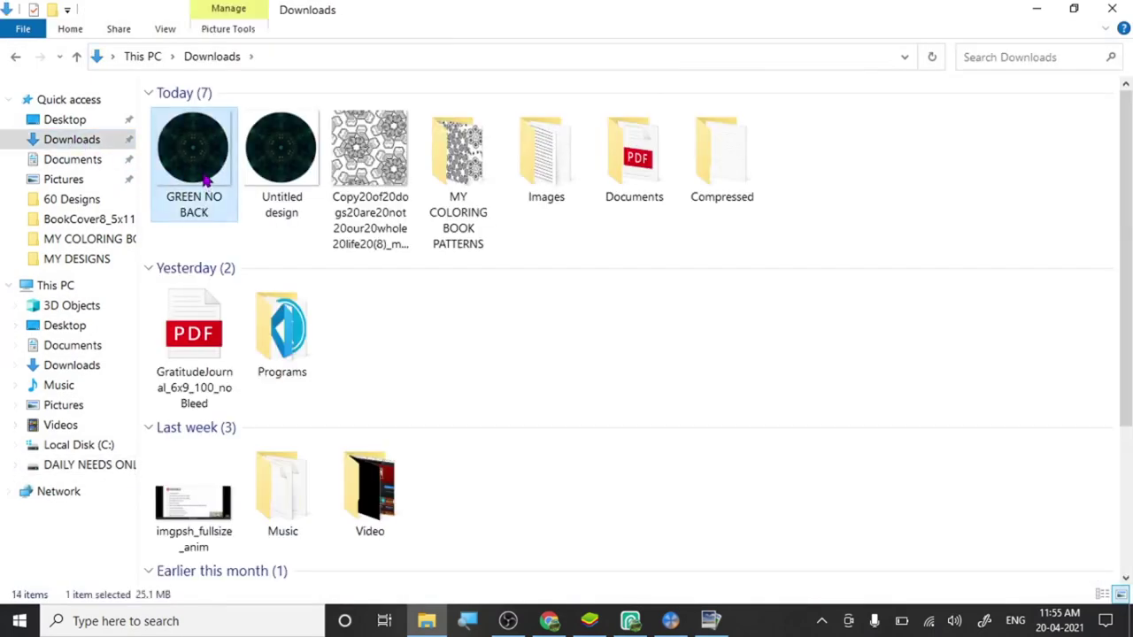
click(285, 168)
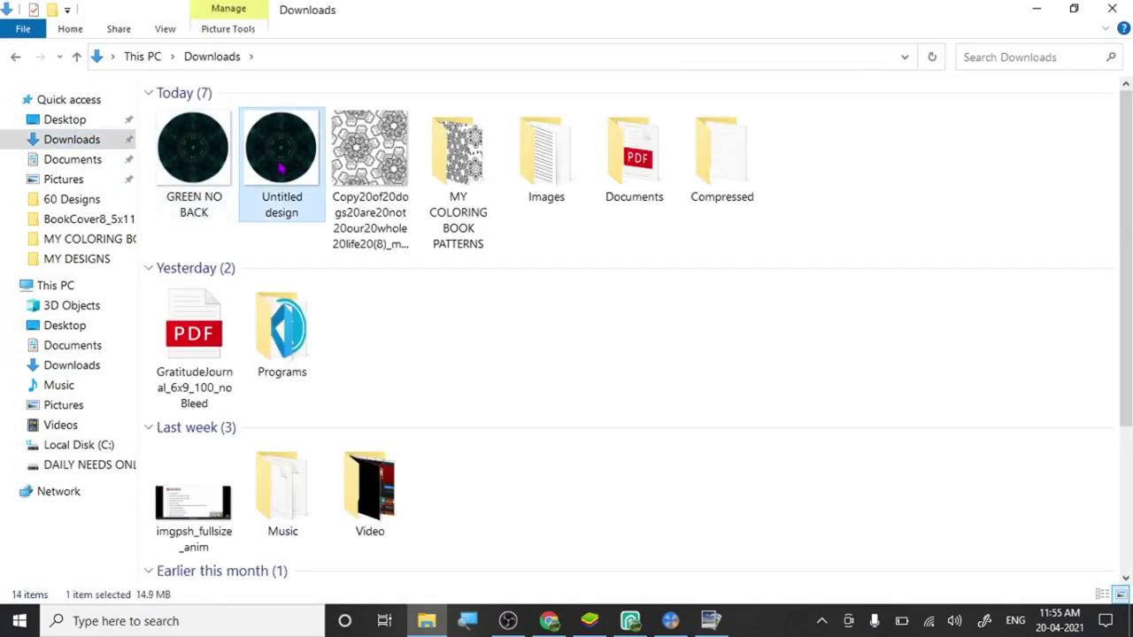
mouse_move(280, 155)
click(196, 144)
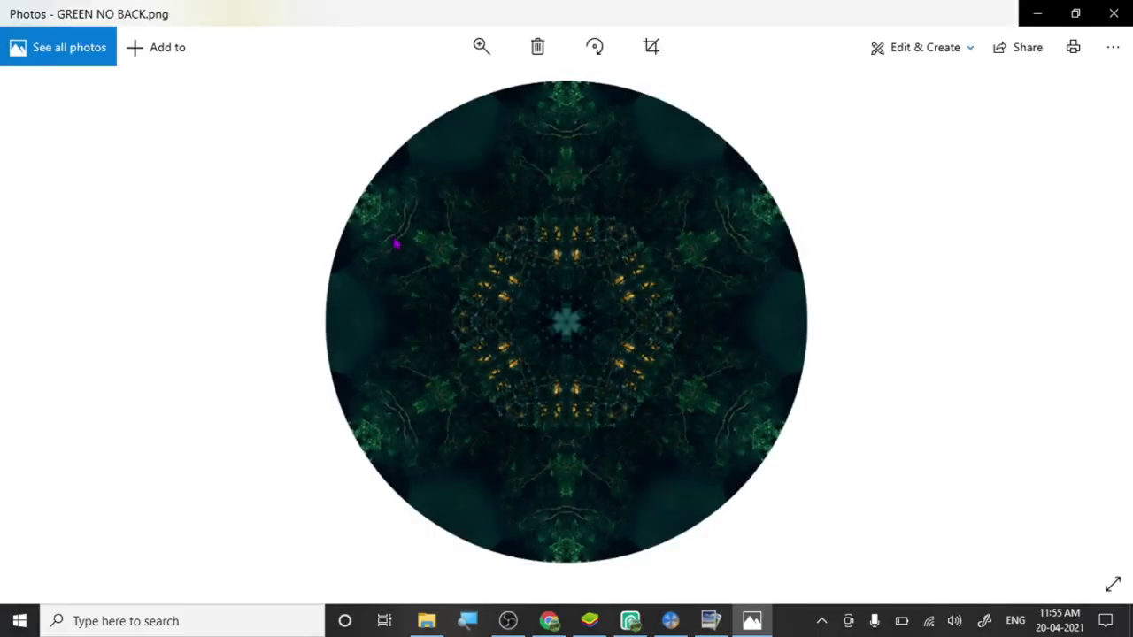
Close the Photos preview and reselect GREEN NO BACK beside Untitled design.
scroll(380, 260, up, 2)
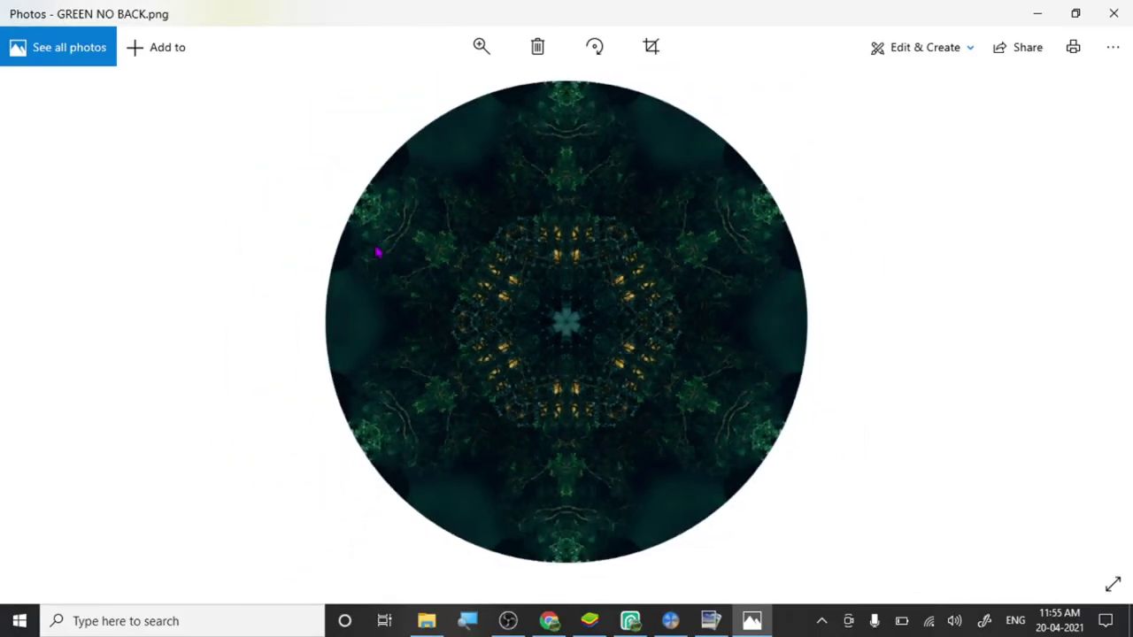
click(1113, 16)
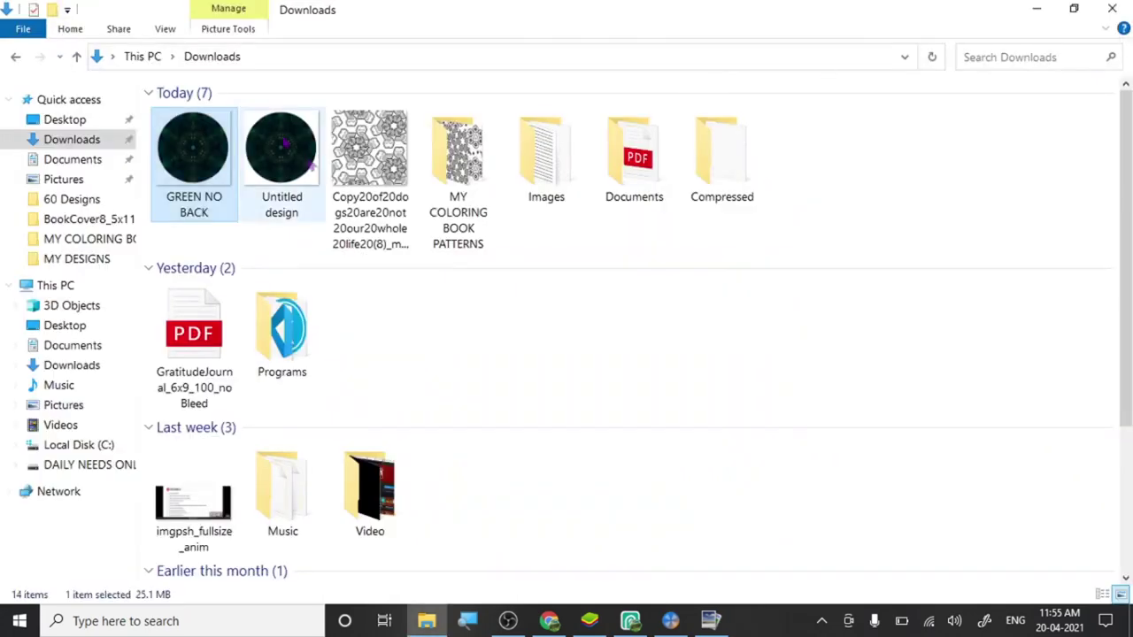
click(283, 146)
click(181, 181)
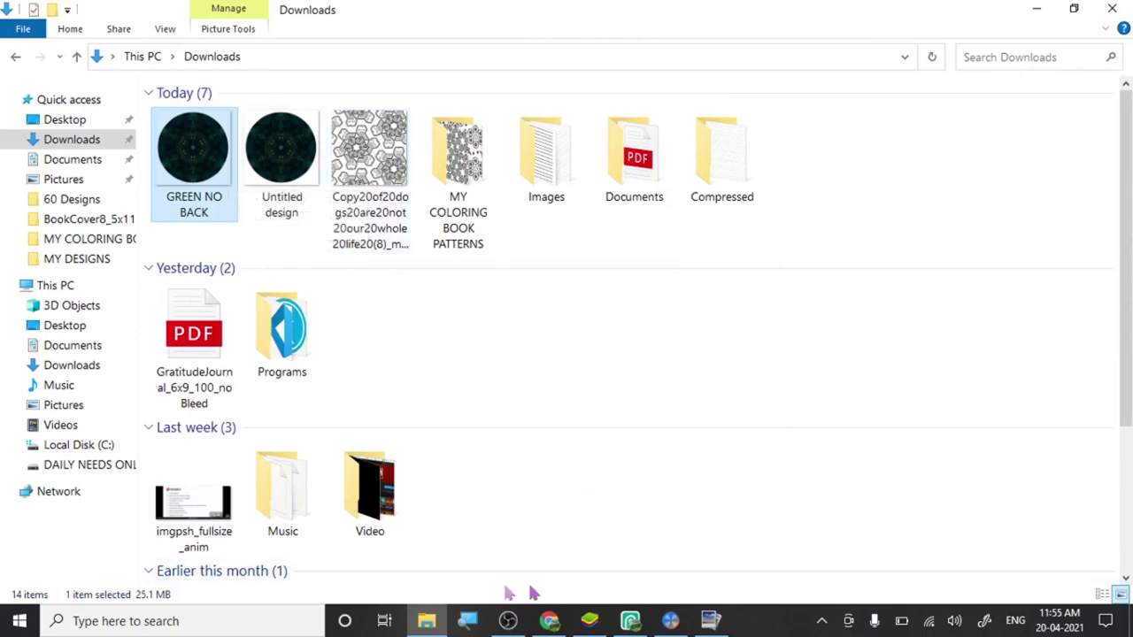
Create a new blank 1024 x 768 image with a light green (Hue 114) background.
click(713, 622)
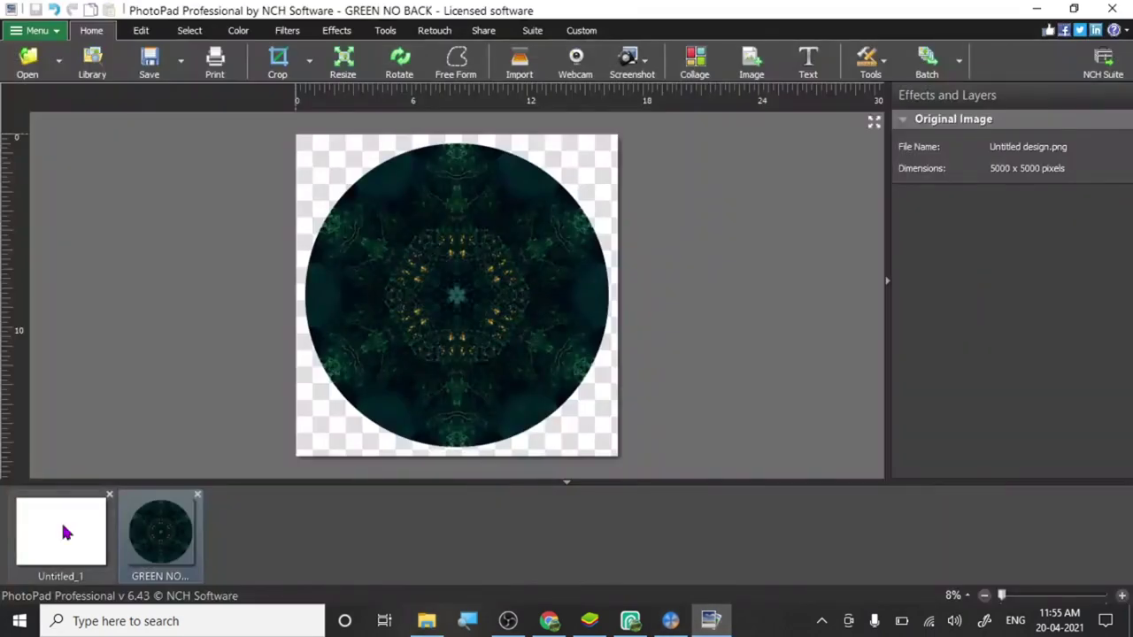
right_click(292, 548)
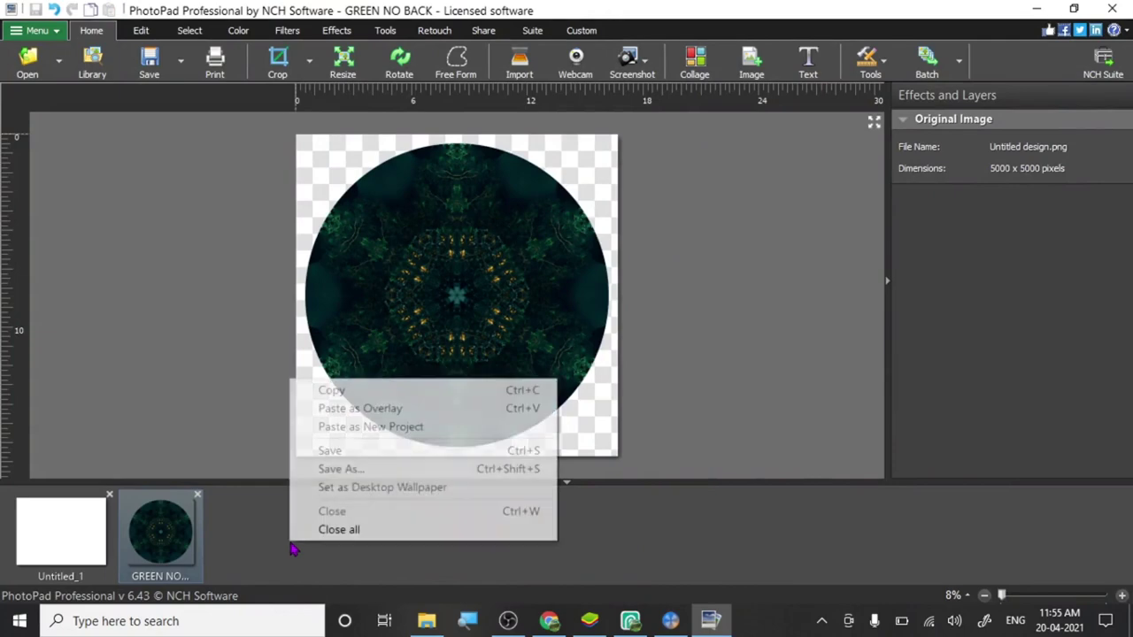
click(40, 30)
click(205, 55)
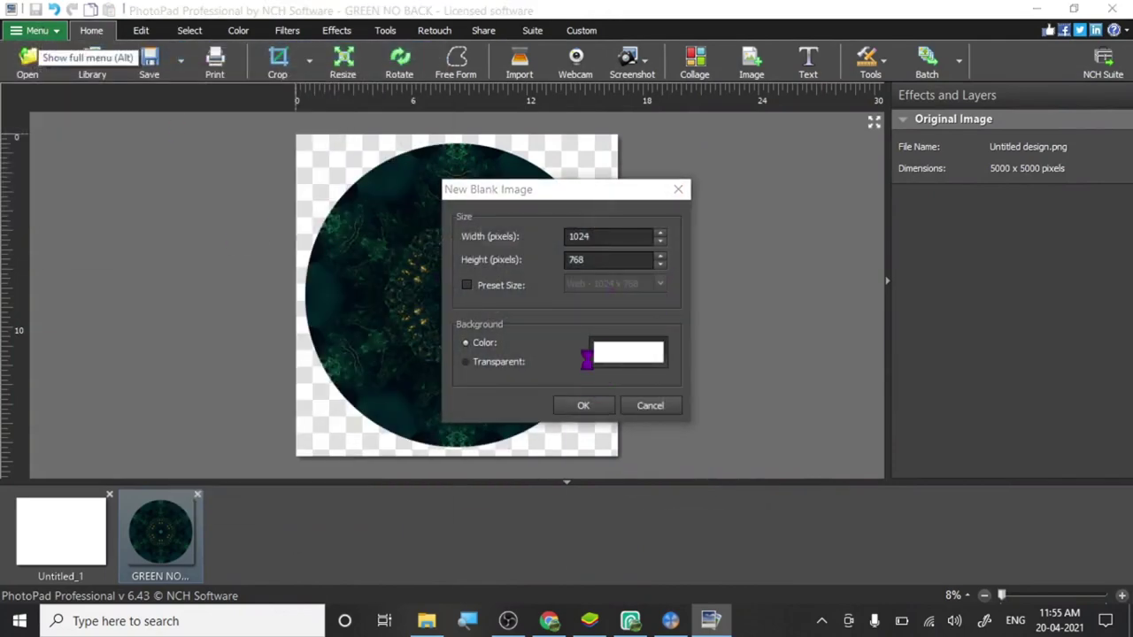
click(594, 354)
click(607, 228)
click(600, 164)
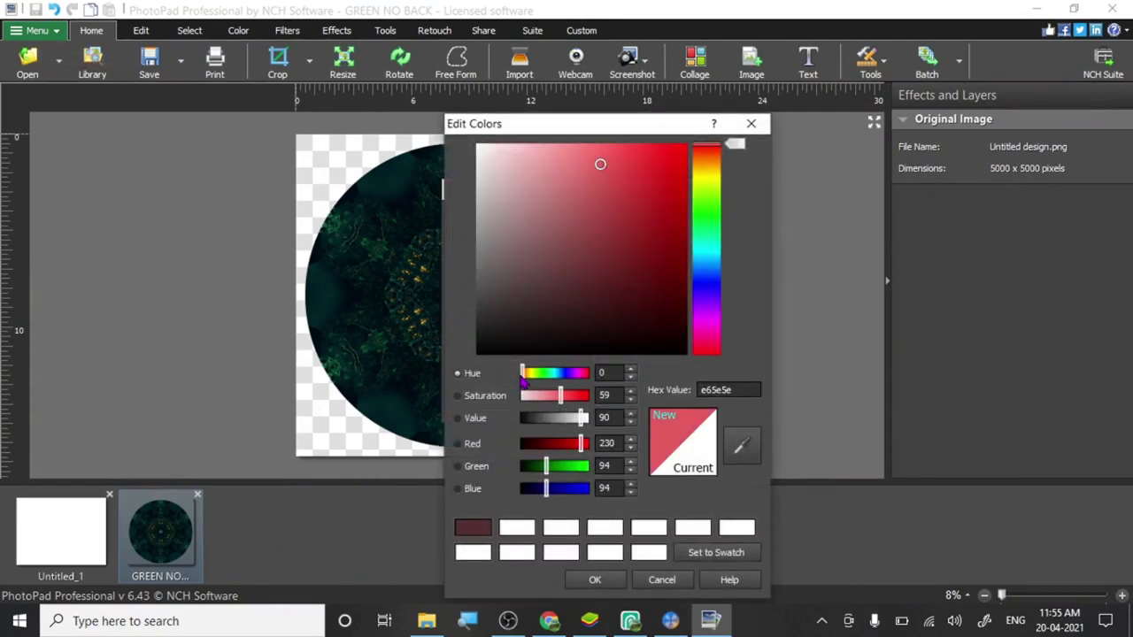
drag(522, 375, 543, 378)
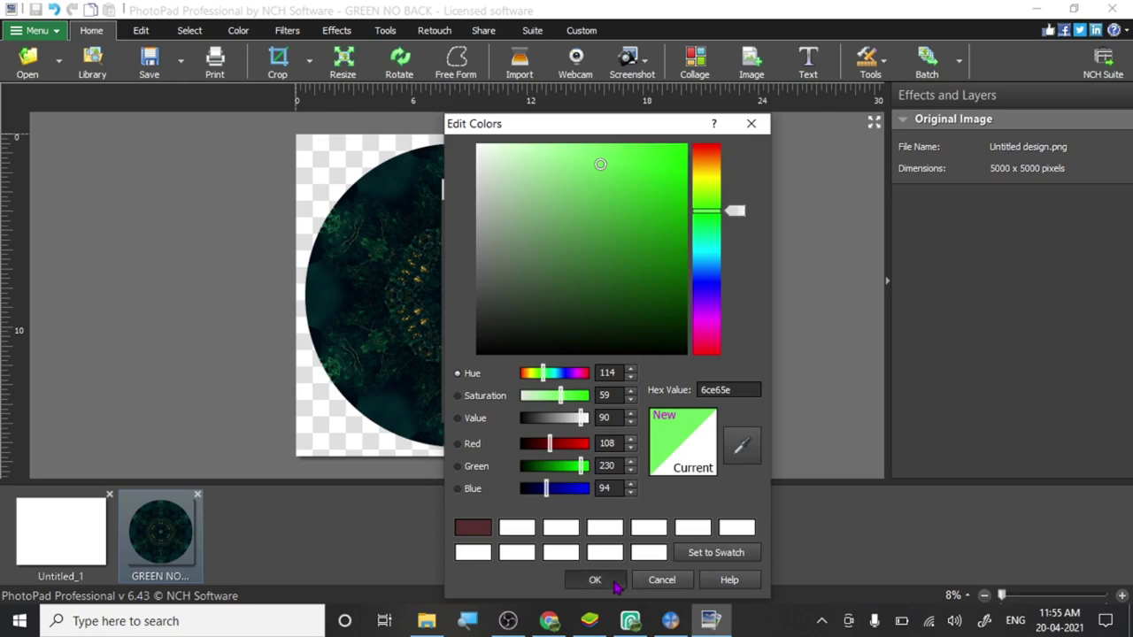
click(595, 579)
click(577, 407)
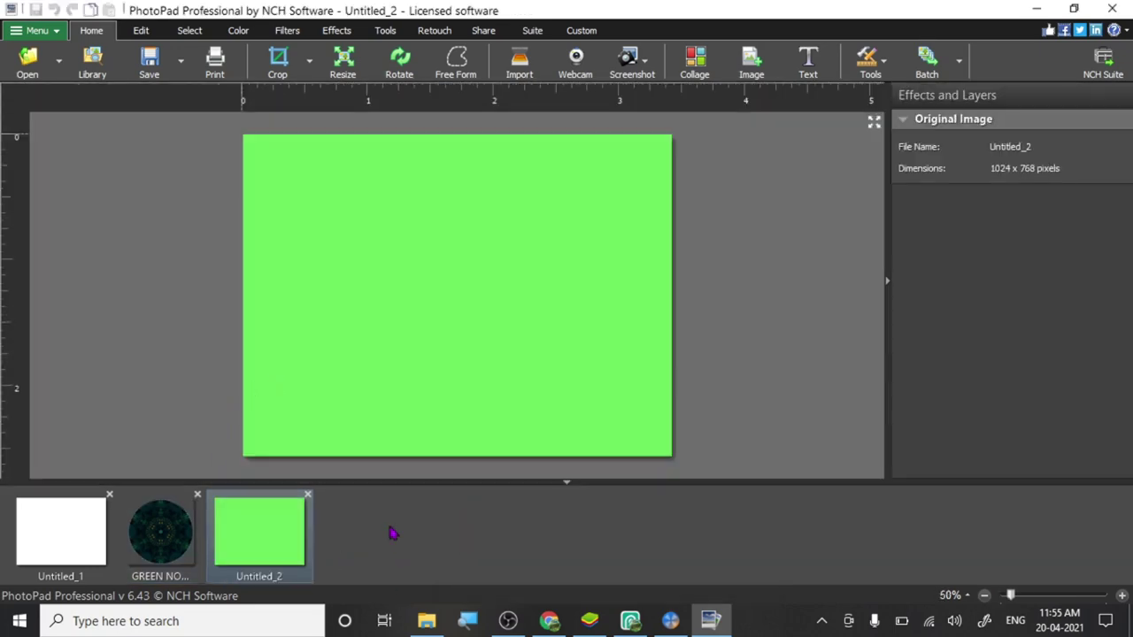
Overlay GREEN NO BACK onto the green canvas and close its separate image tab.
click(430, 582)
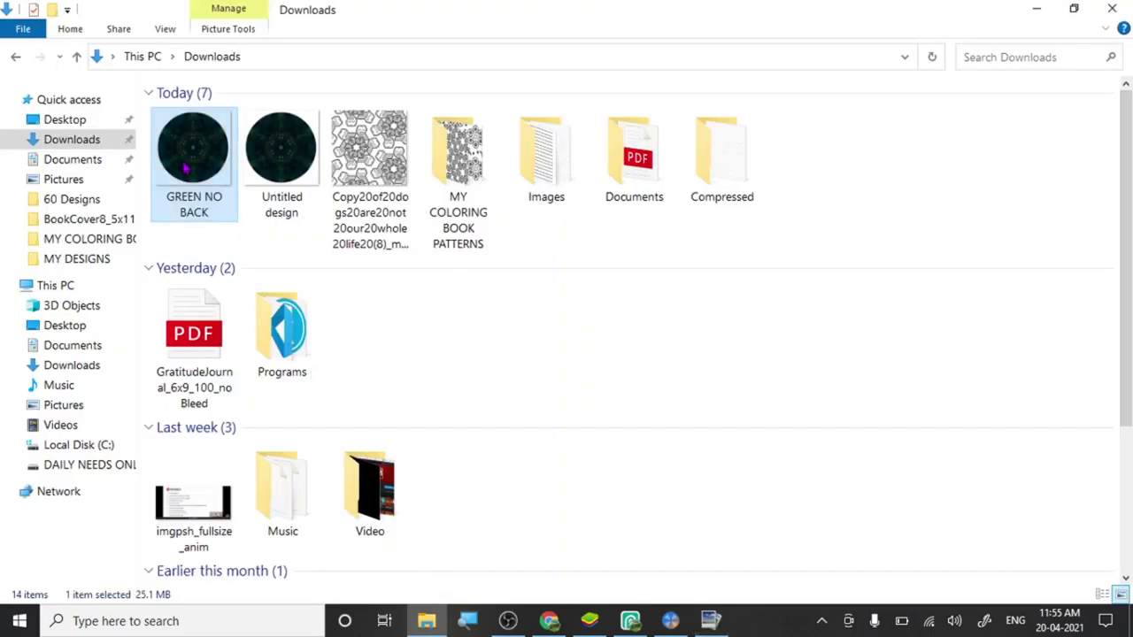
mouse_move(188, 168)
mouse_down()
mouse_move(610, 391)
mouse_move(581, 307)
mouse_up()
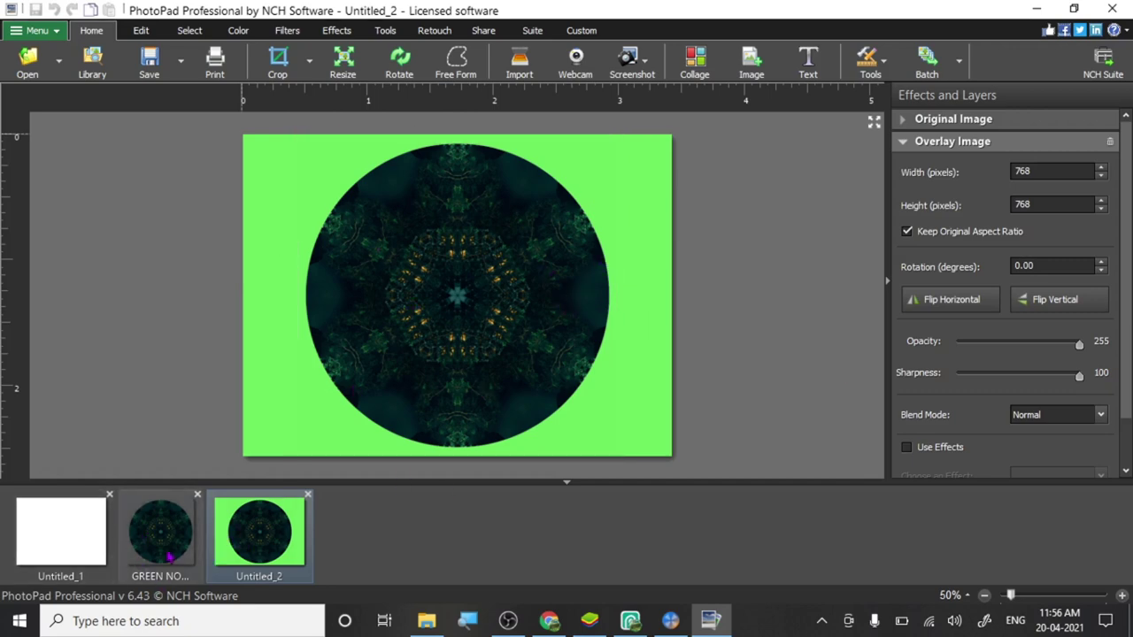
click(198, 496)
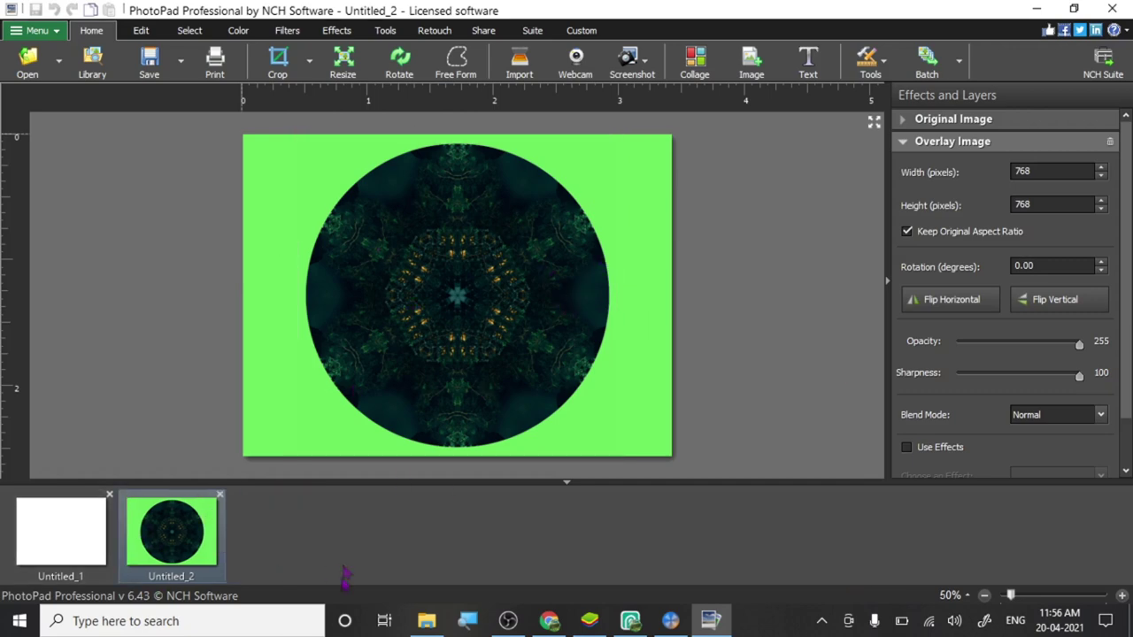
Drag Untitled design from Downloads into PhotoPad to open it.
click(427, 620)
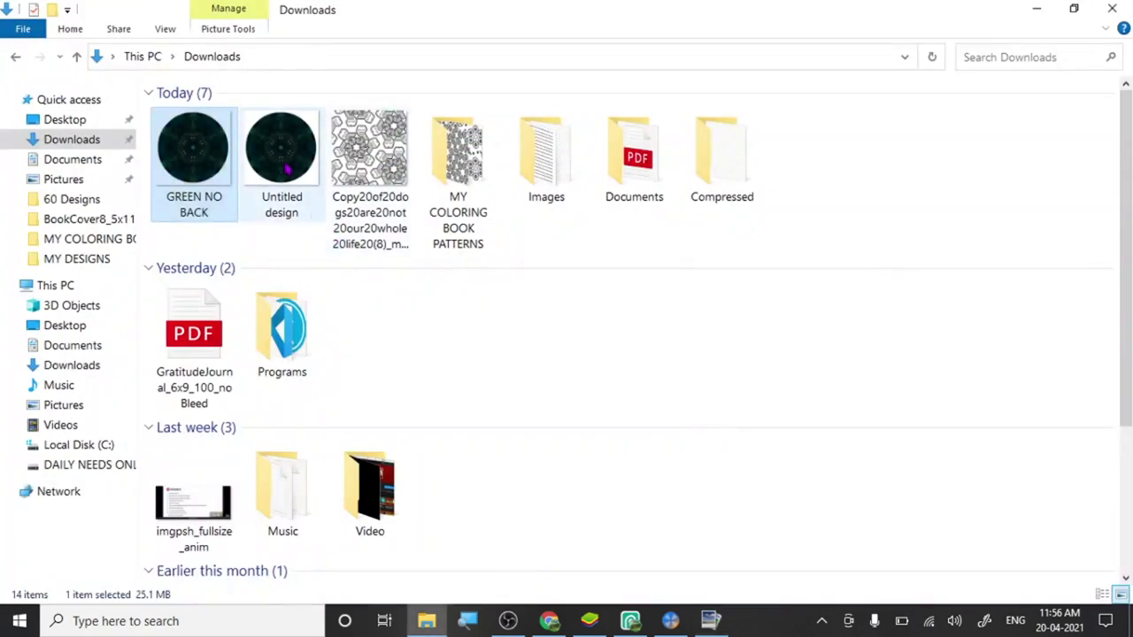
drag(282, 146, 717, 527)
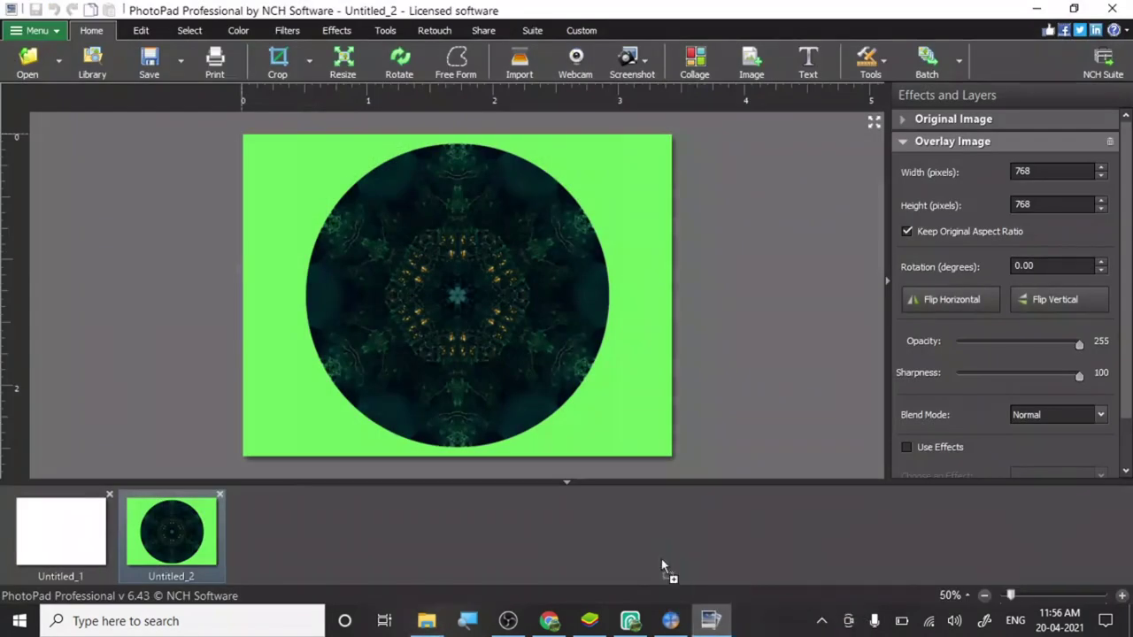
drag(717, 526, 479, 522)
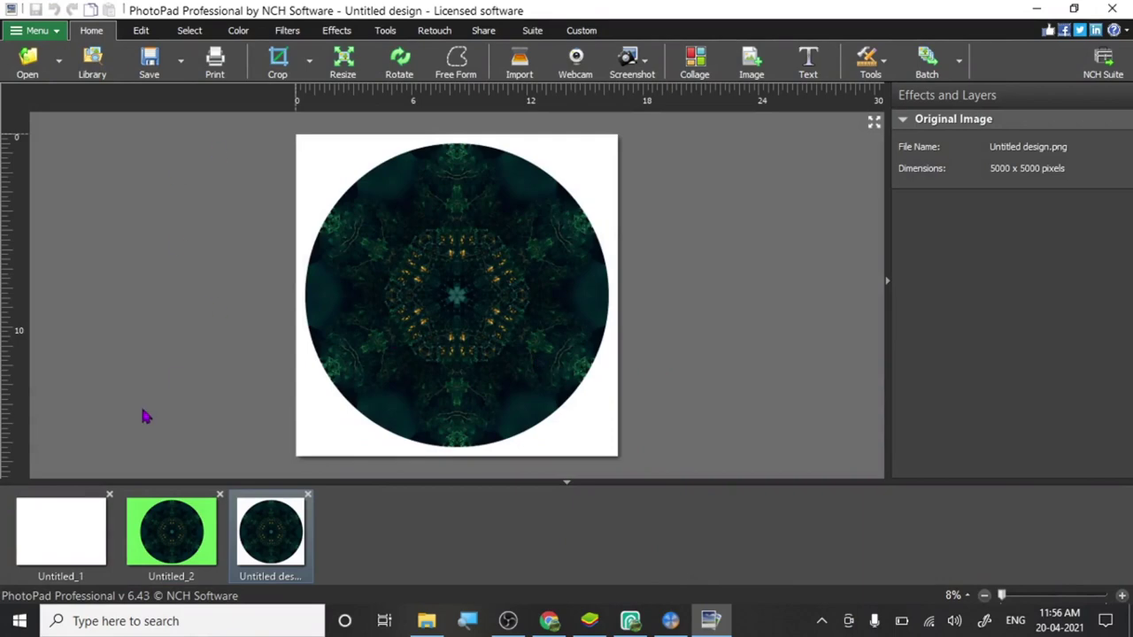
Zoom in and pan across the mandala overlay on the green Untitled_2 image.
click(170, 531)
click(162, 334)
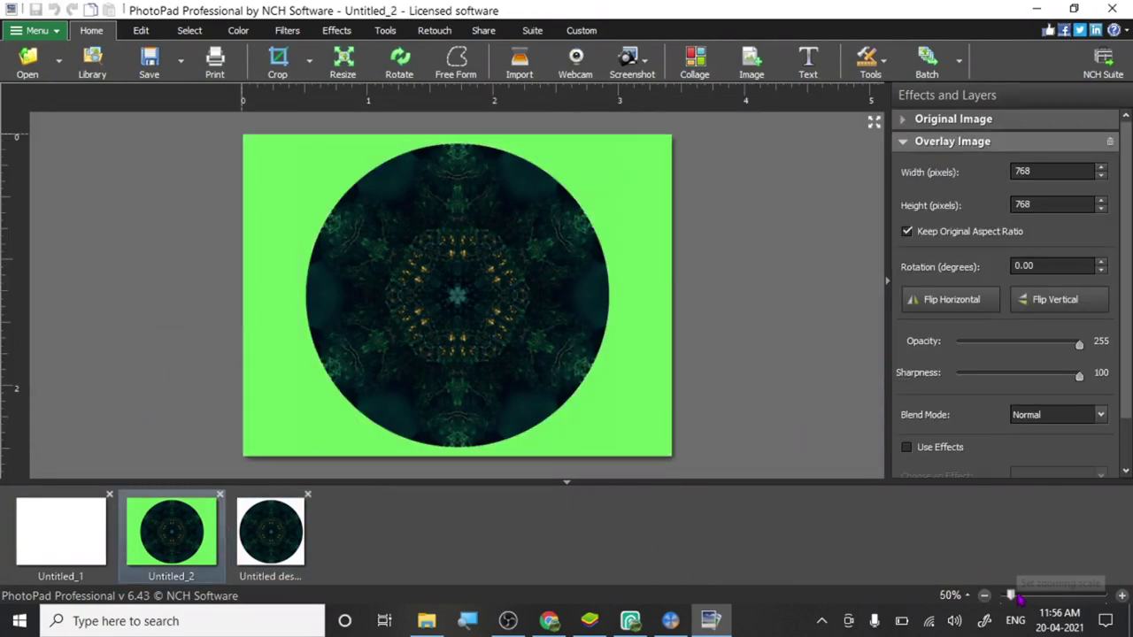
drag(1010, 596, 1065, 599)
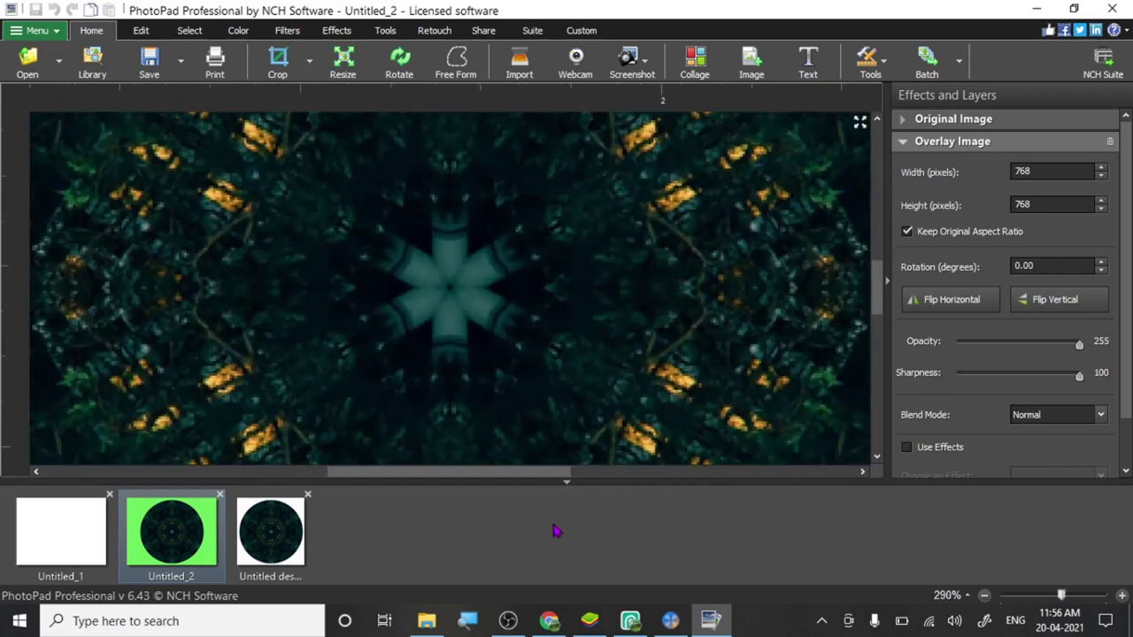
drag(531, 472, 718, 489)
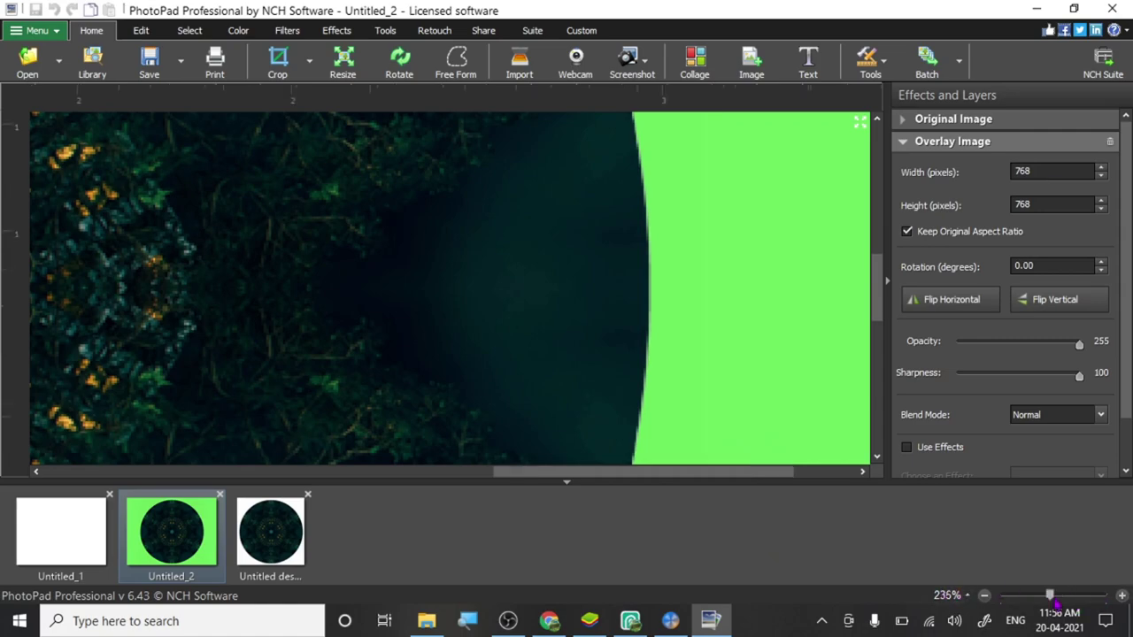
Zoom back out and switch to the original Untitled design image.
mouse_move(1061, 595)
mouse_down()
mouse_move(1022, 595)
mouse_move(1039, 595)
mouse_up()
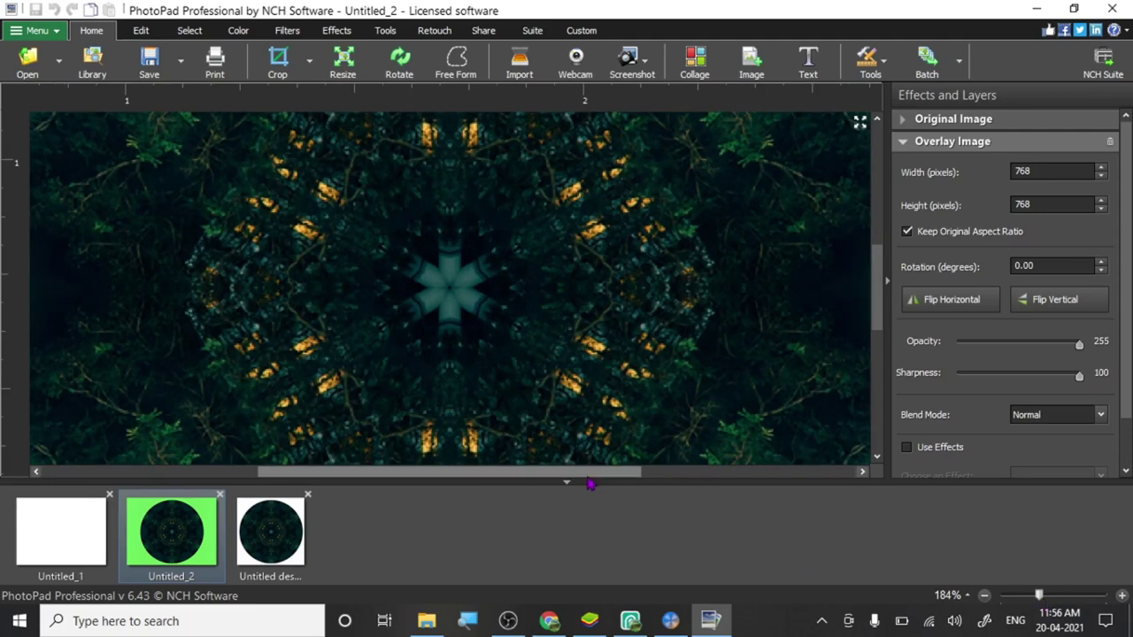
drag(588, 473, 660, 492)
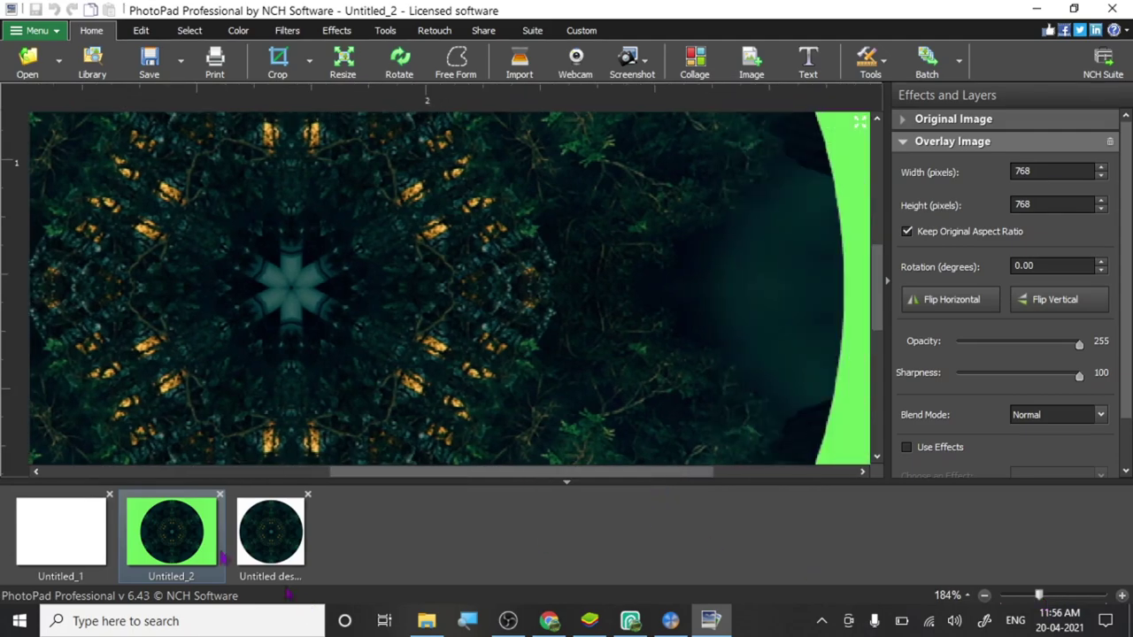
click(295, 529)
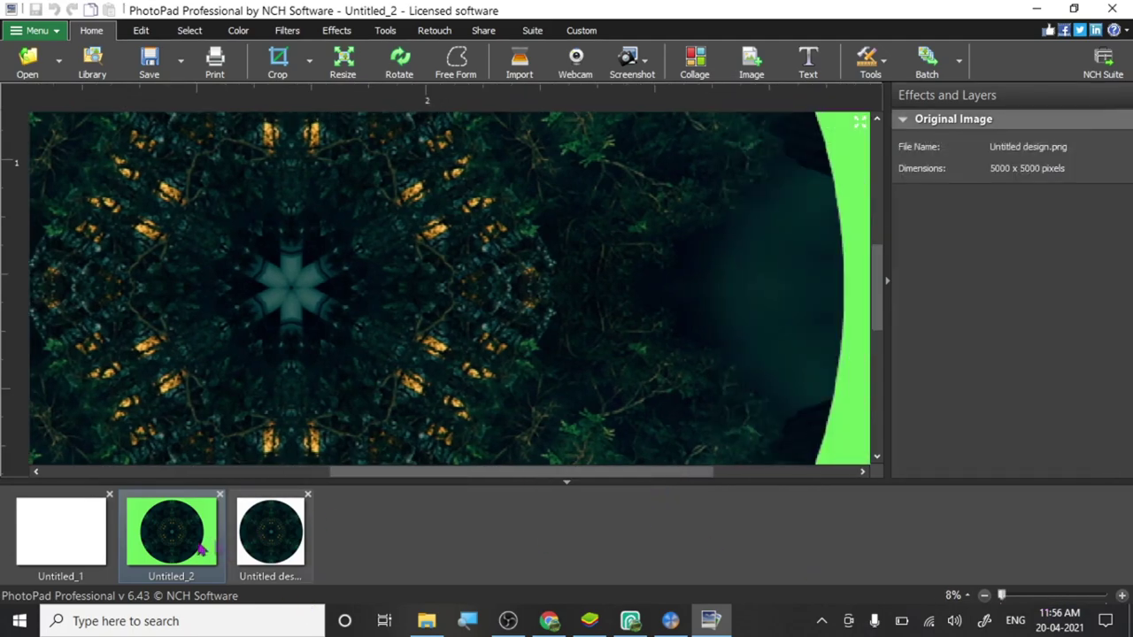
click(244, 529)
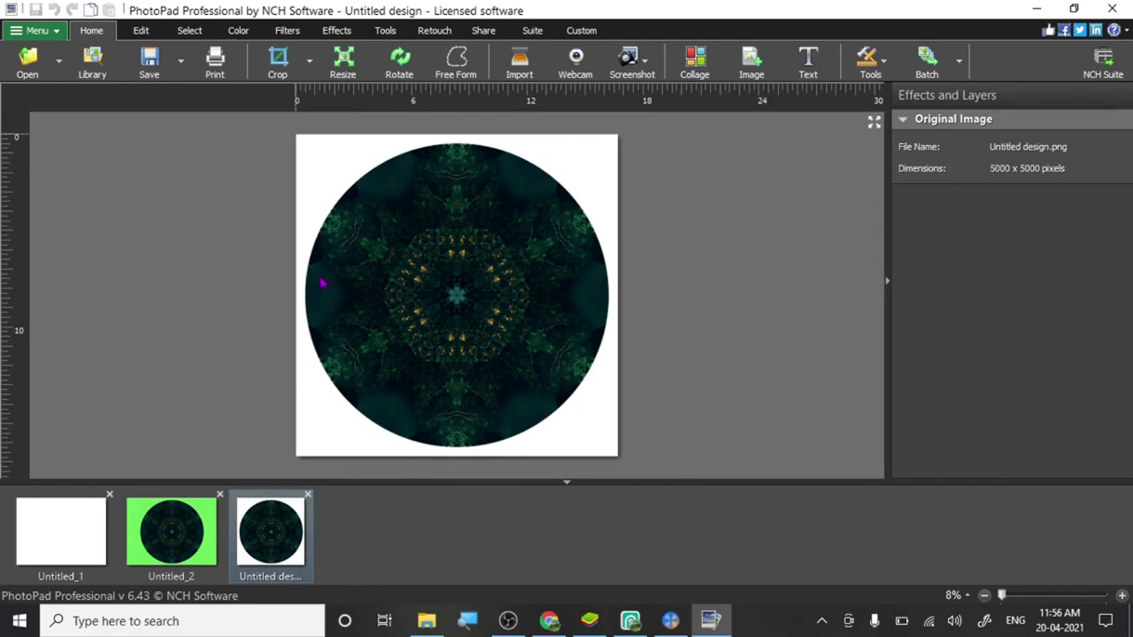
Return to Untitled_2, then dismiss Canva's Design downloaded popup in Chrome.
click(133, 553)
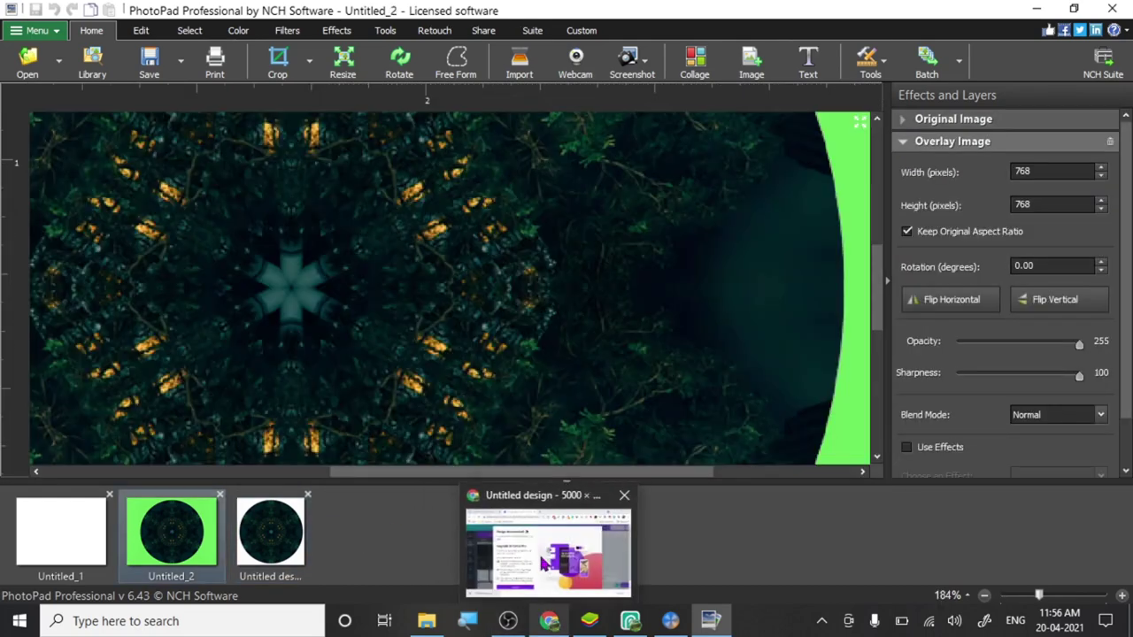
mouse_move(548, 621)
click(535, 537)
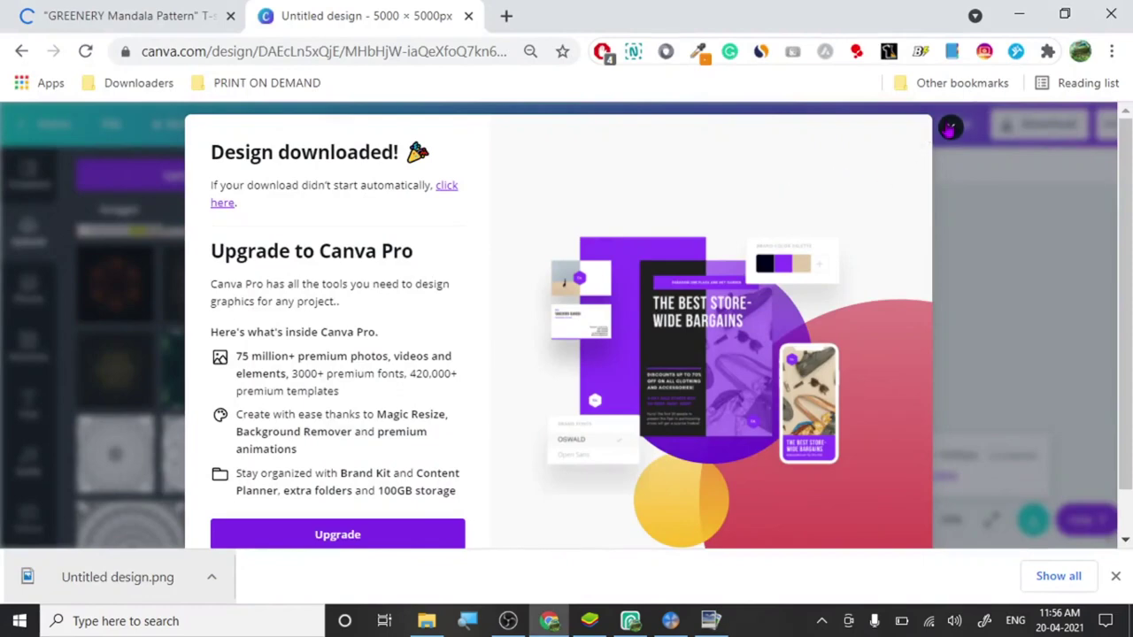
click(950, 128)
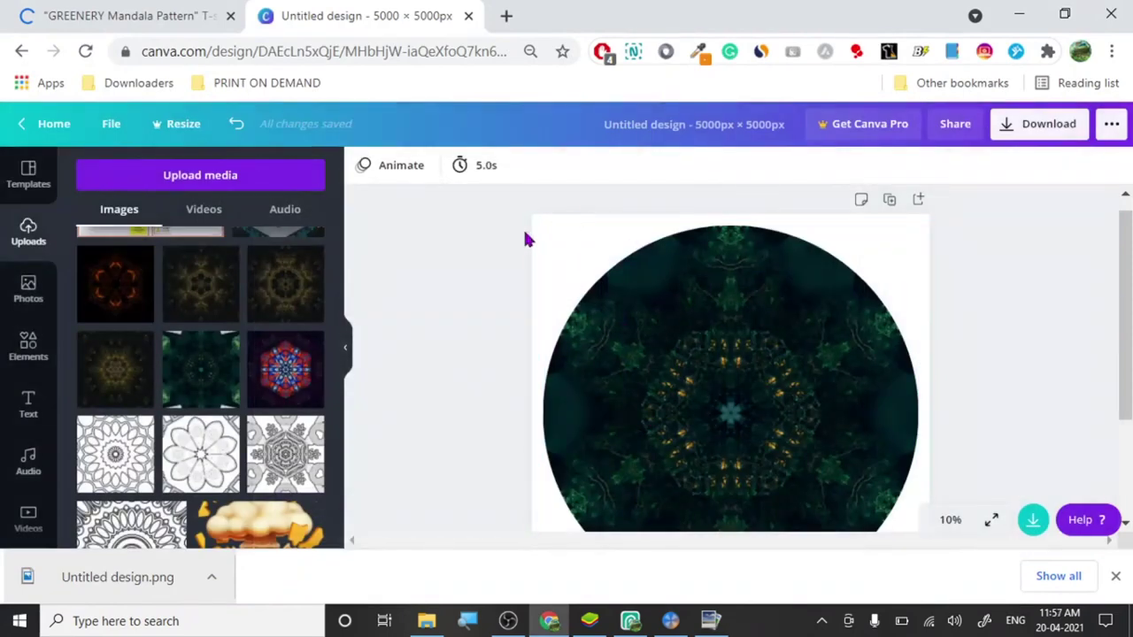
Minimize PhotoPad and begin searching for 'NCH PHO' in a new tab.
click(711, 621)
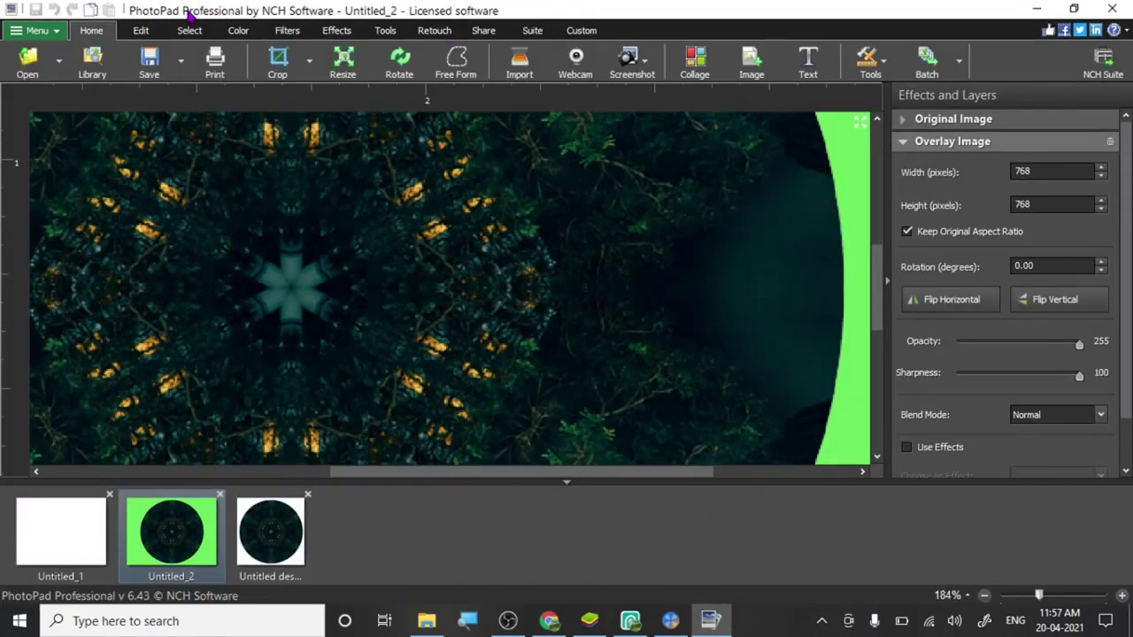
click(1033, 10)
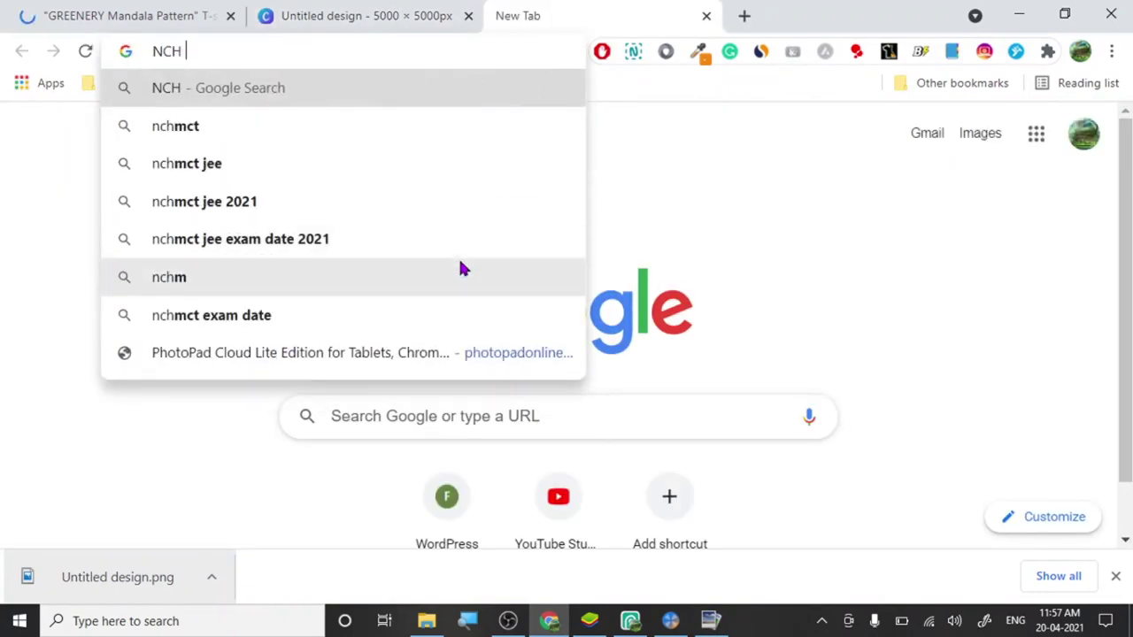
text(PH)
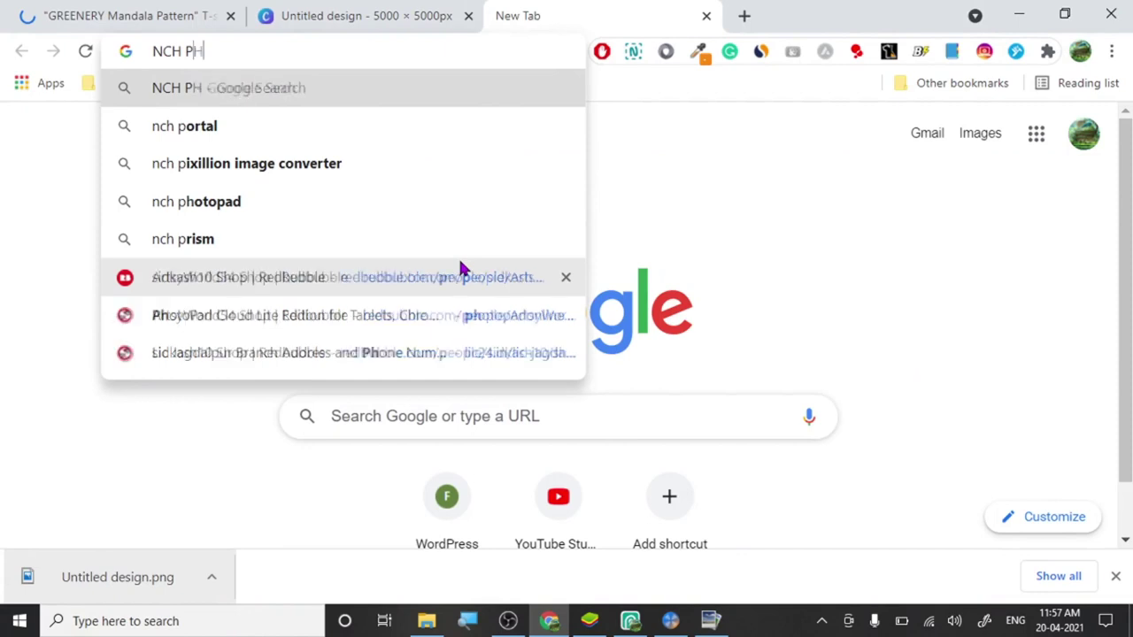
text(O)
Search for 'nch photopad' and open the NCH PhotoPad download page.
key(Down)
key(Return)
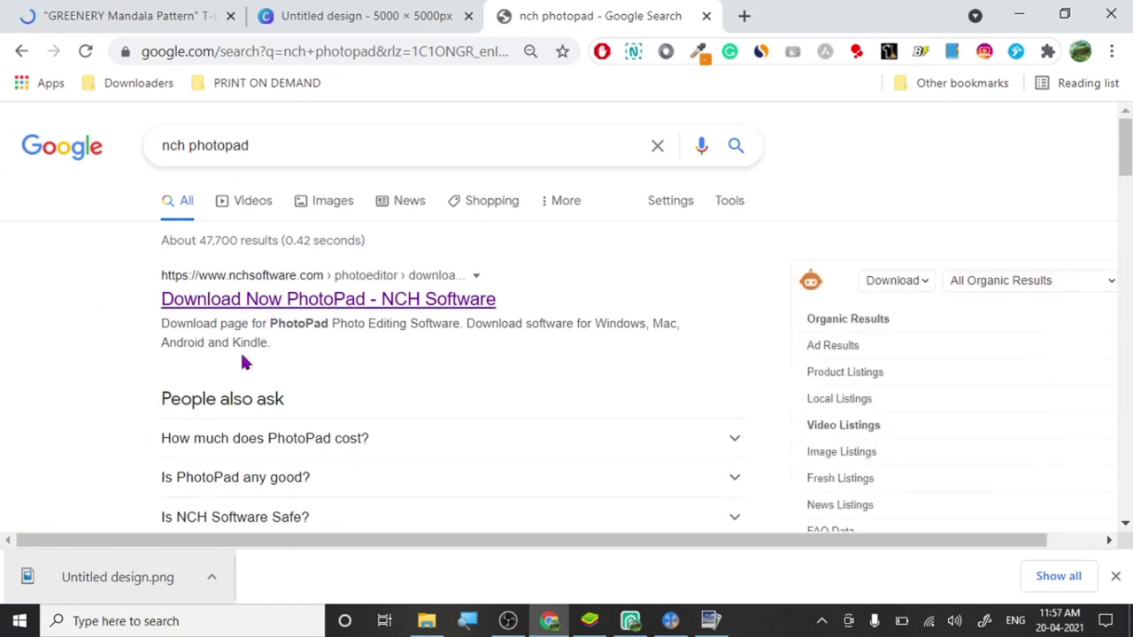
click(199, 300)
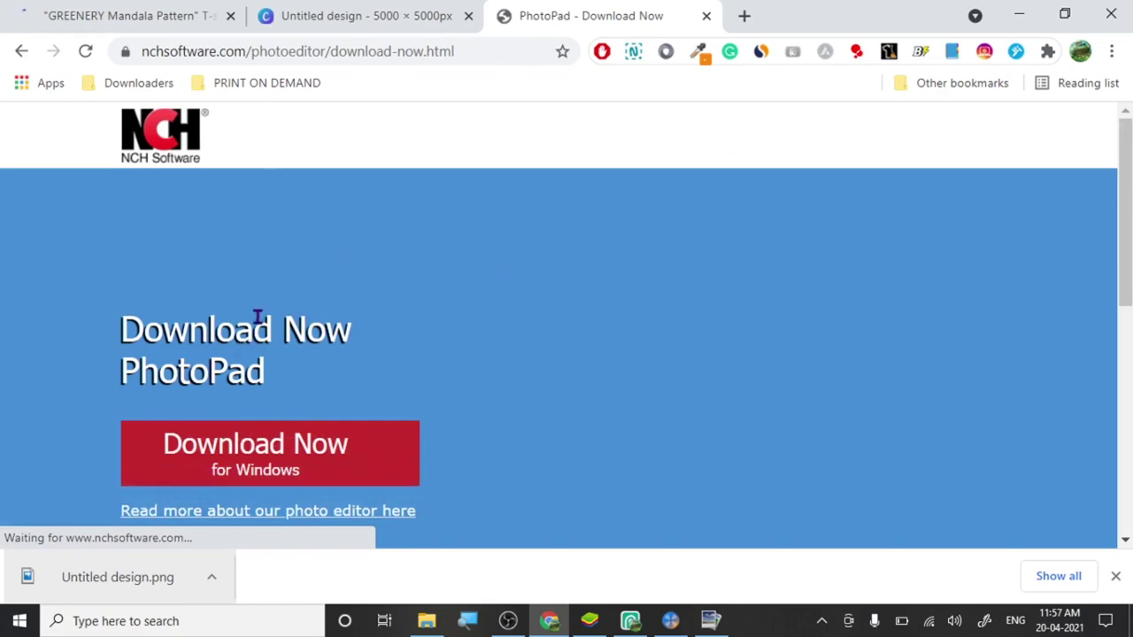
Scroll through the PhotoPad download page, then return to the Canva mandala tab.
scroll(221, 315, down, 3)
scroll(336, 270, up, 3)
scroll(289, 317, down, 3)
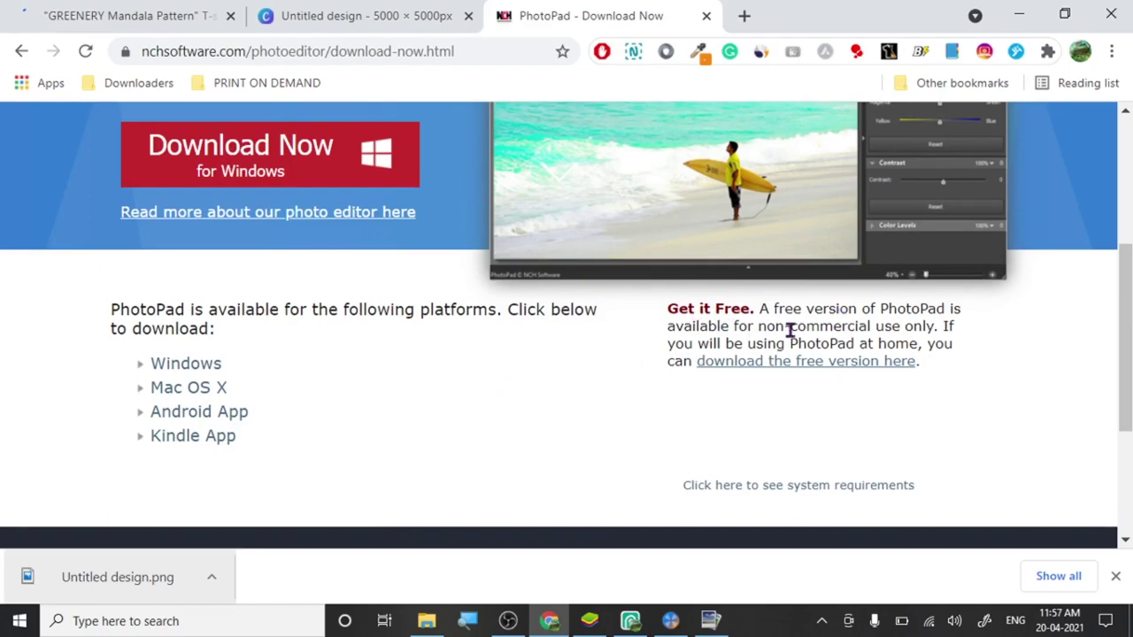
scroll(621, 322, up, 3)
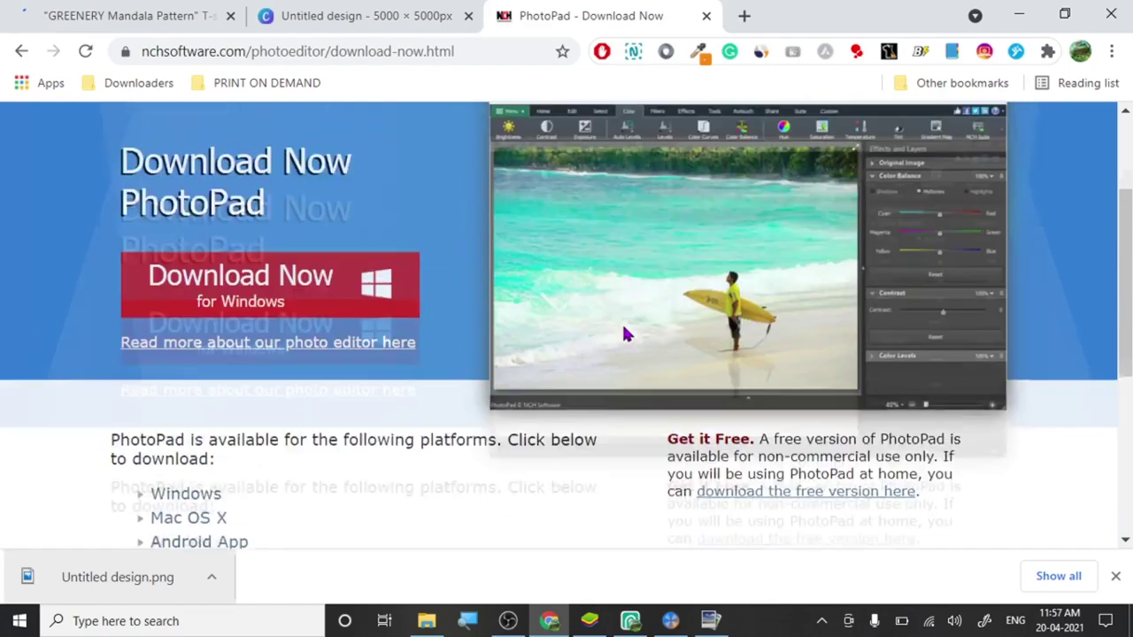
scroll(389, 270, down, 3)
scroll(425, 283, down, 4)
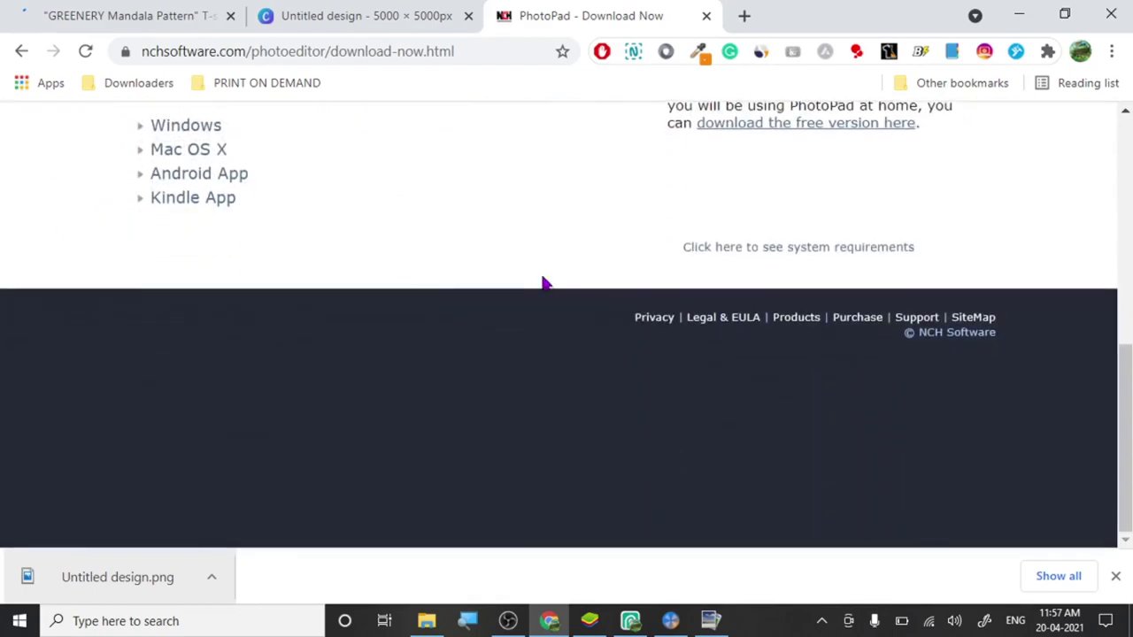
scroll(488, 278, up, 5)
scroll(487, 278, up, 5)
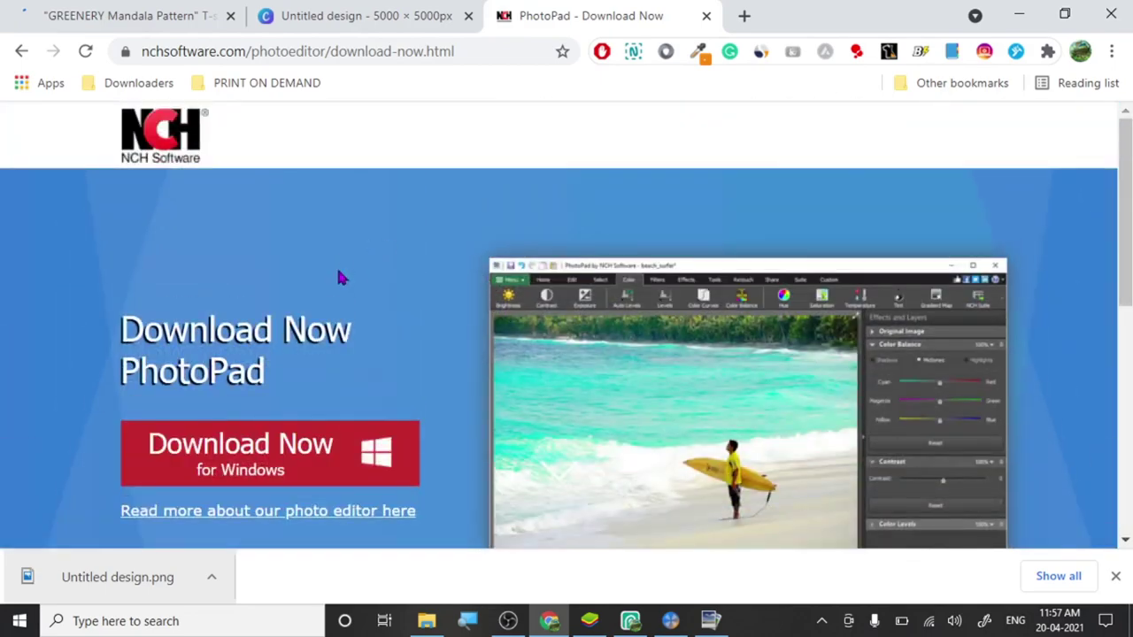
scroll(270, 311, down, 5)
scroll(271, 309, down, 3)
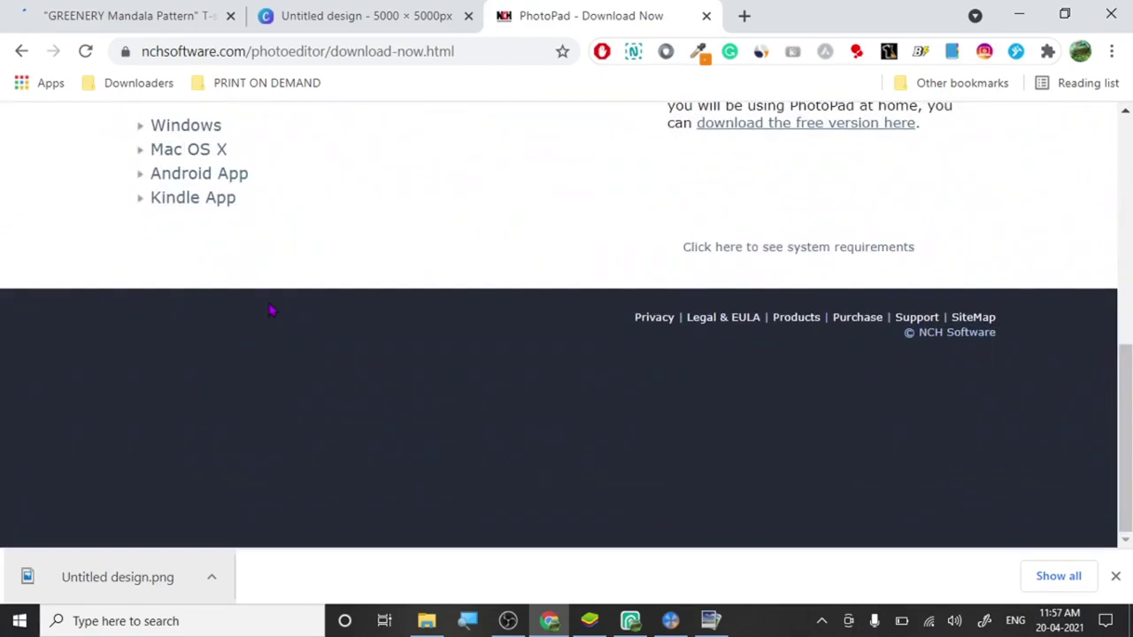
scroll(271, 310, up, 10)
scroll(544, 470, down, 3)
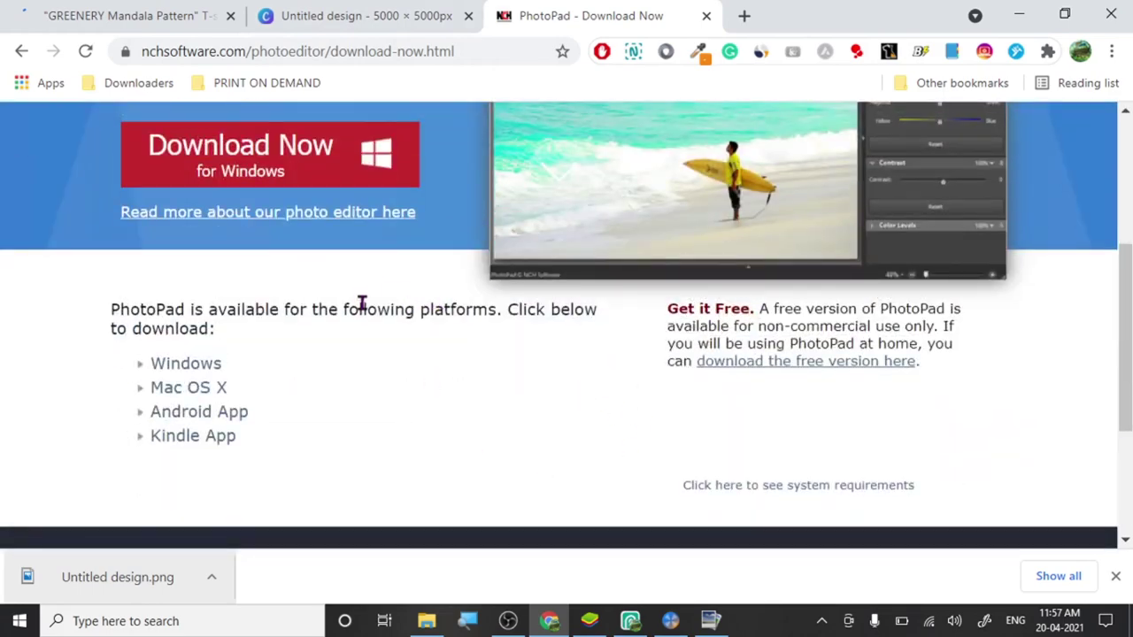
scroll(387, 313, up, 3)
scroll(384, 316, down, 1)
scroll(383, 315, down, 2)
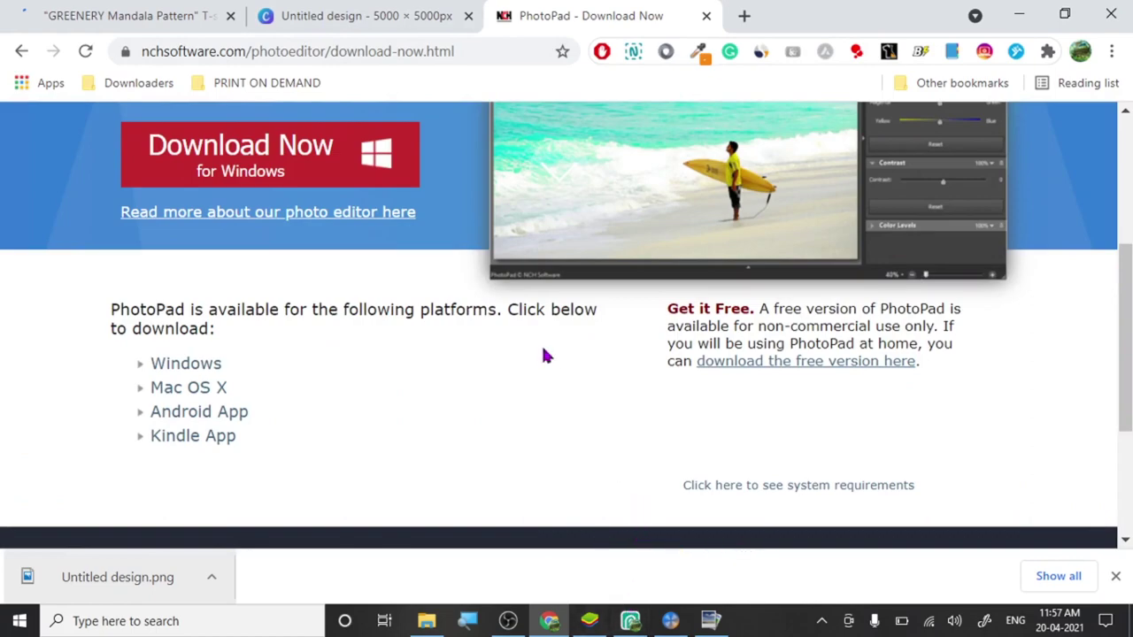
scroll(392, 247, up, 3)
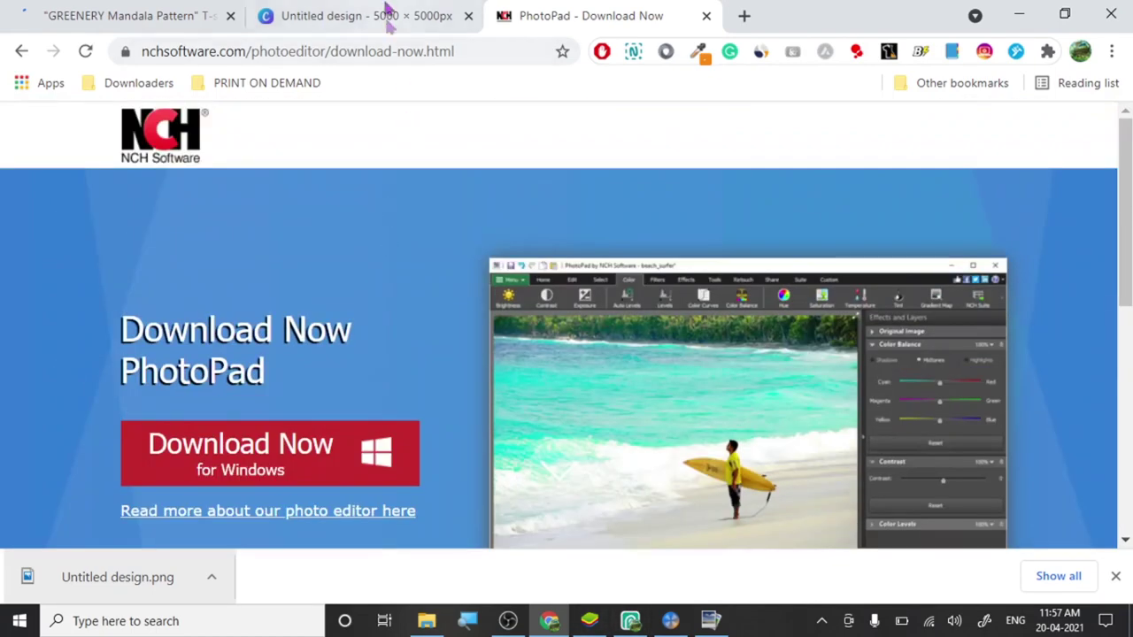
click(390, 19)
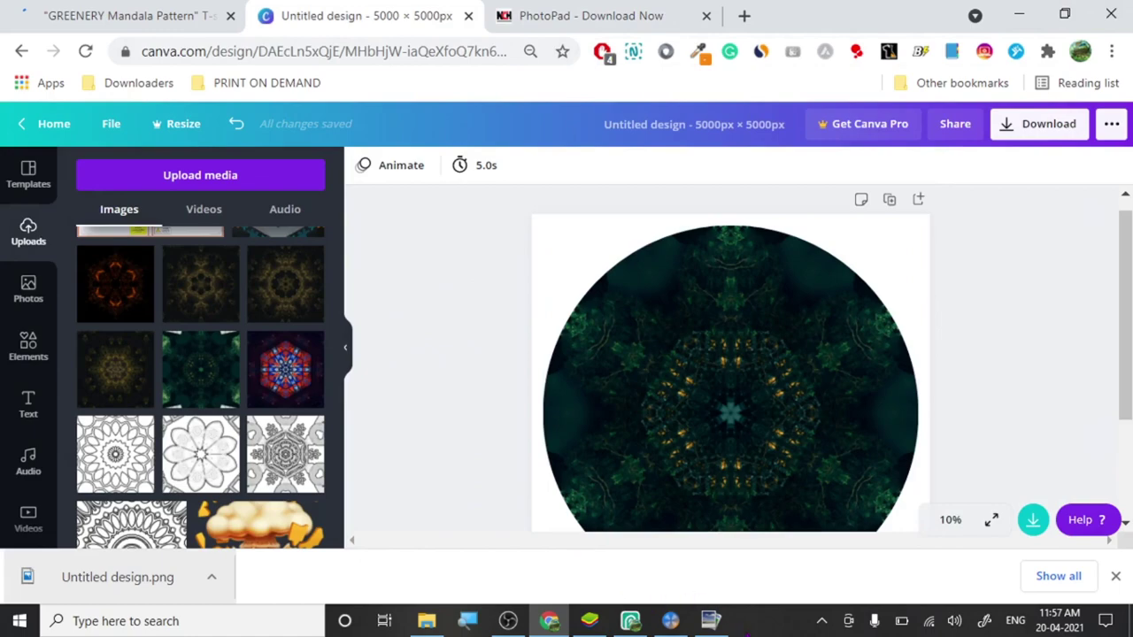
Bring PhotoPad forward and zoom out to see the whole green Untitled_2 composition.
click(710, 620)
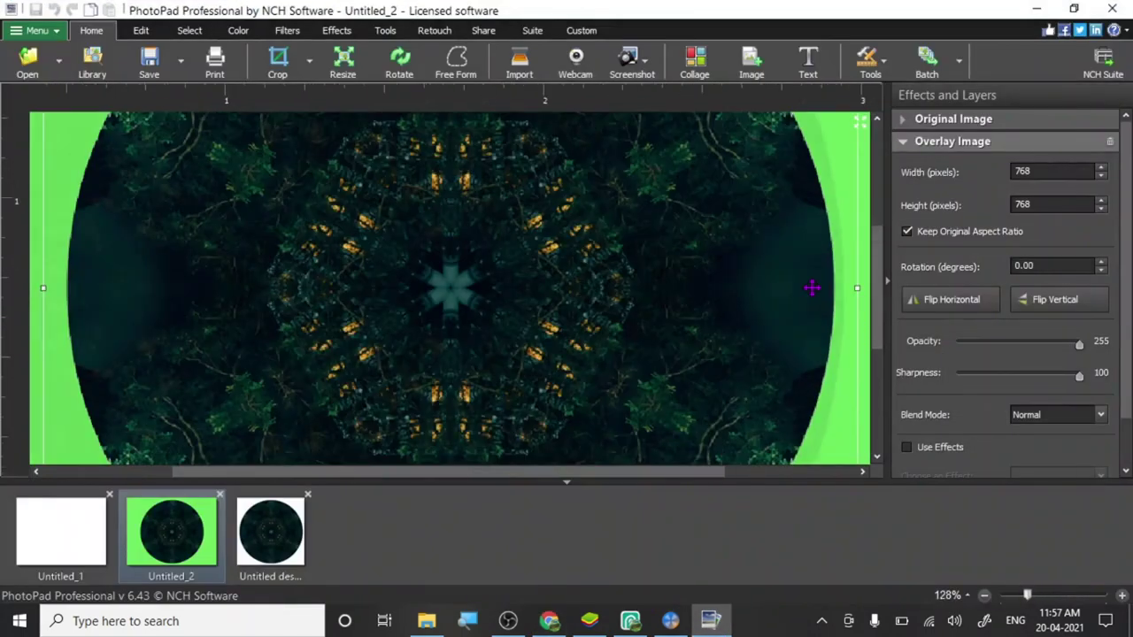
scroll(812, 288, down, 1)
scroll(805, 292, down, 1)
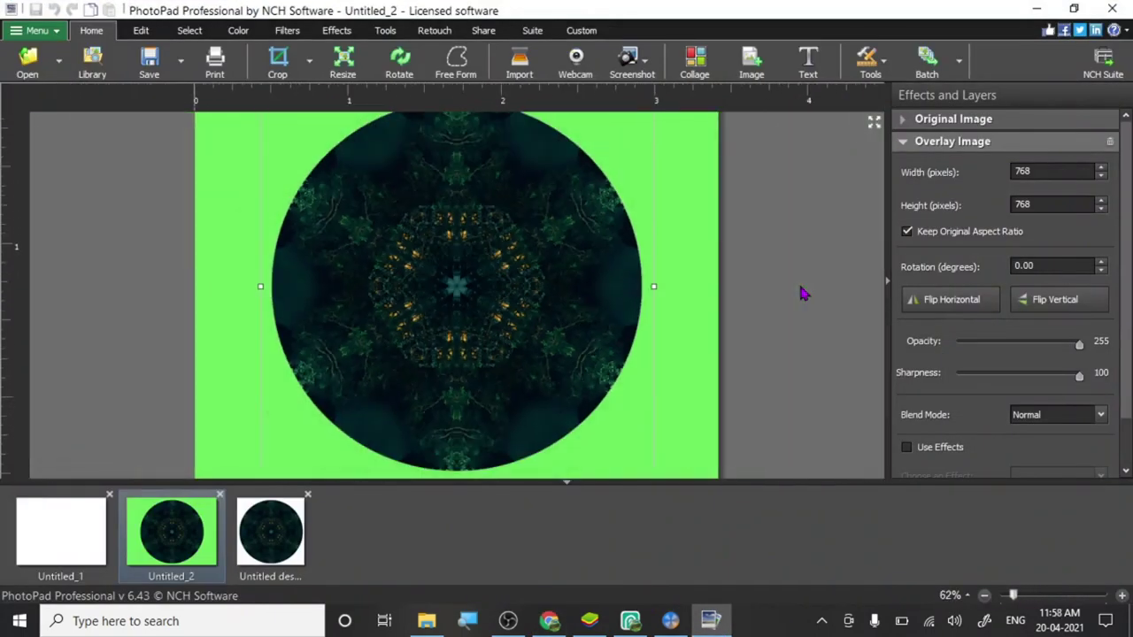
scroll(801, 294, down, 1)
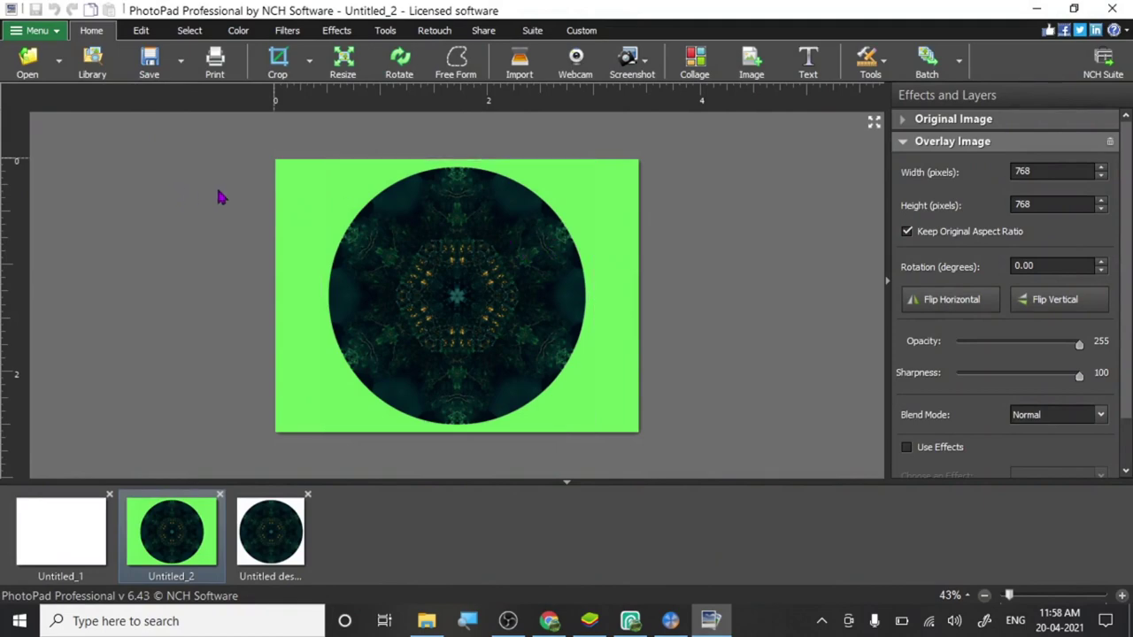